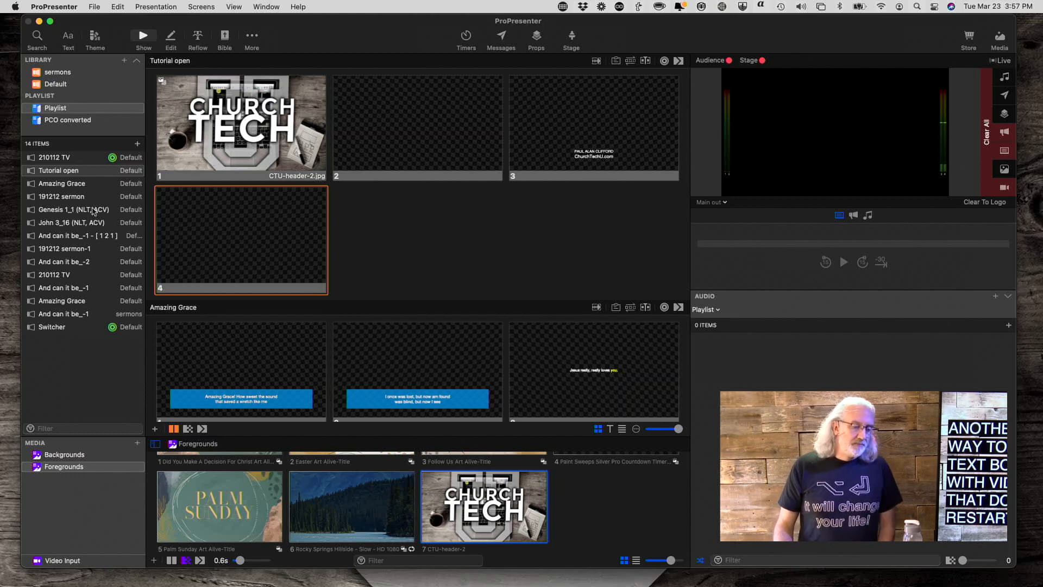
# Open the Tag slide of the "And can it be_-1" presentation, the one below the second 210112 TV, for editing.
pyautogui.scroll(-15, 303, 257)
pyautogui.scroll(-15, 303, 257)
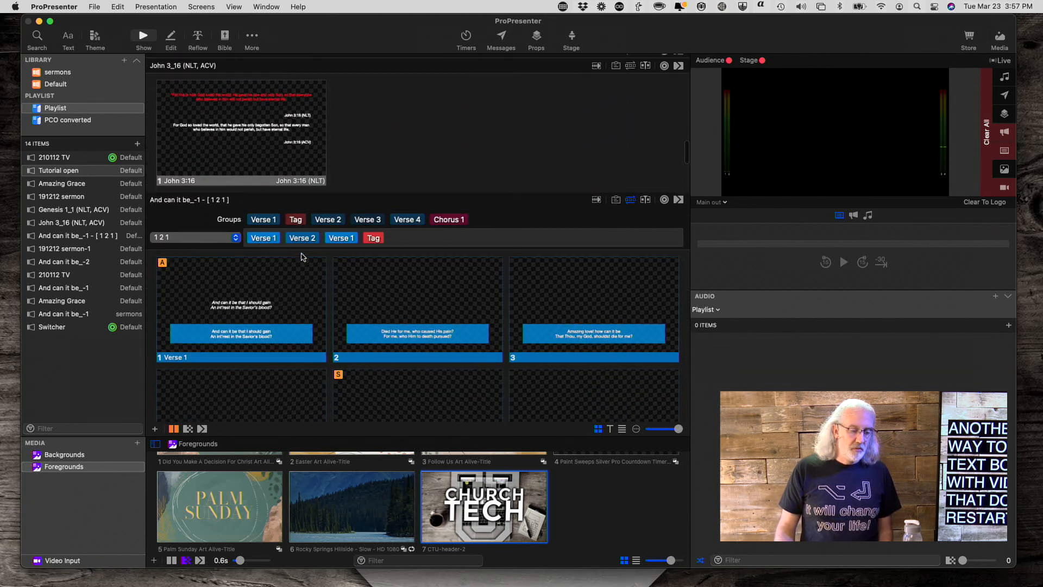
pyautogui.scroll(-15, 303, 257)
pyautogui.scroll(-15, 303, 257)
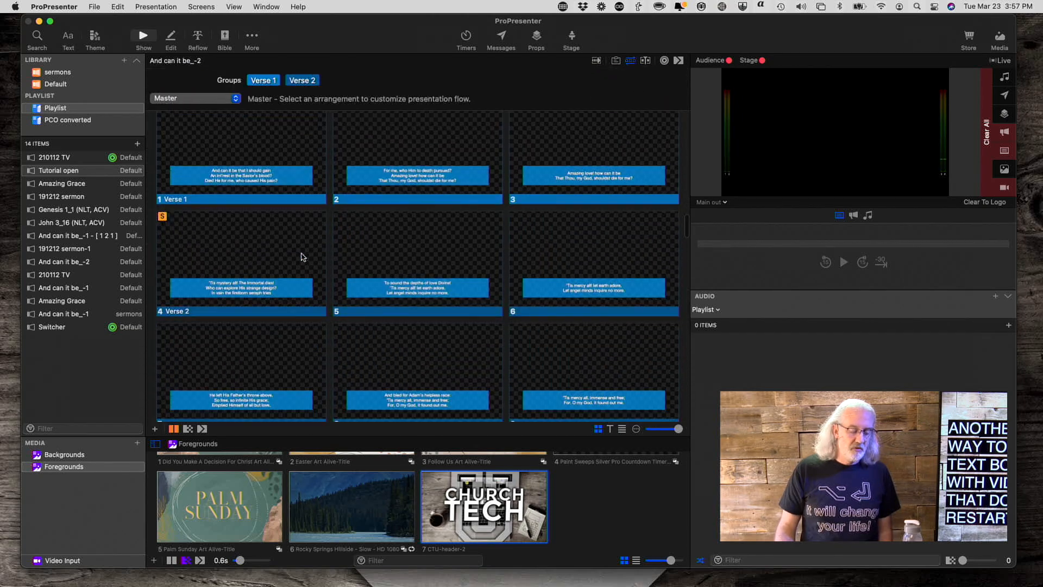
pyautogui.scroll(-15, 303, 257)
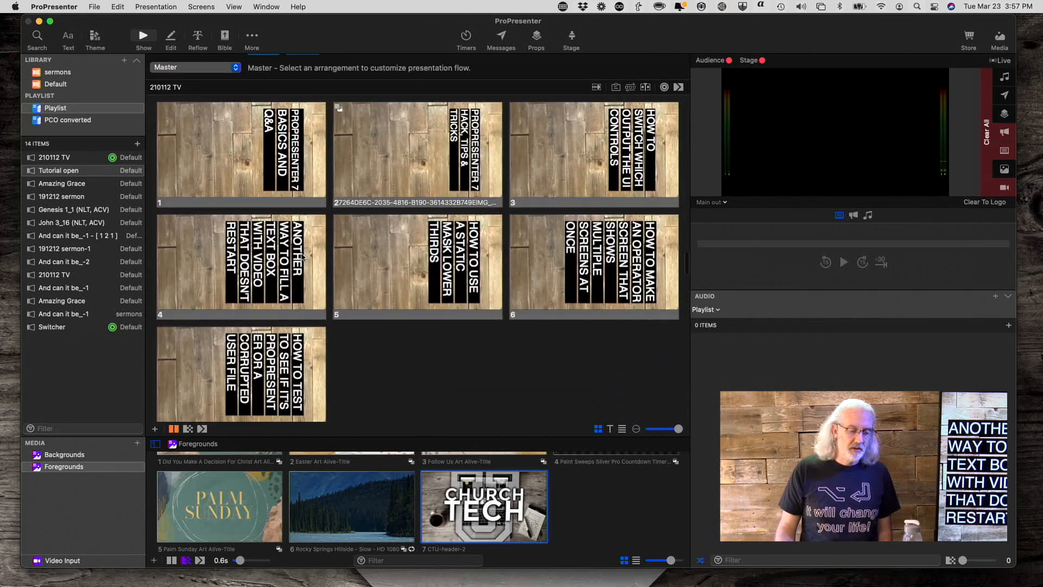
pyautogui.scroll(-15, 303, 257)
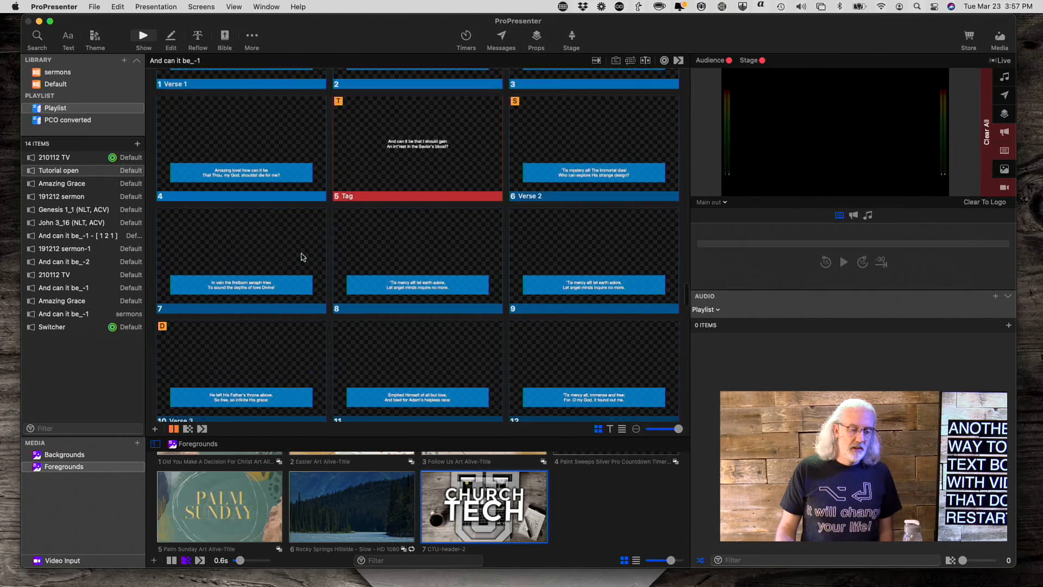
pyautogui.scroll(5, 303, 257)
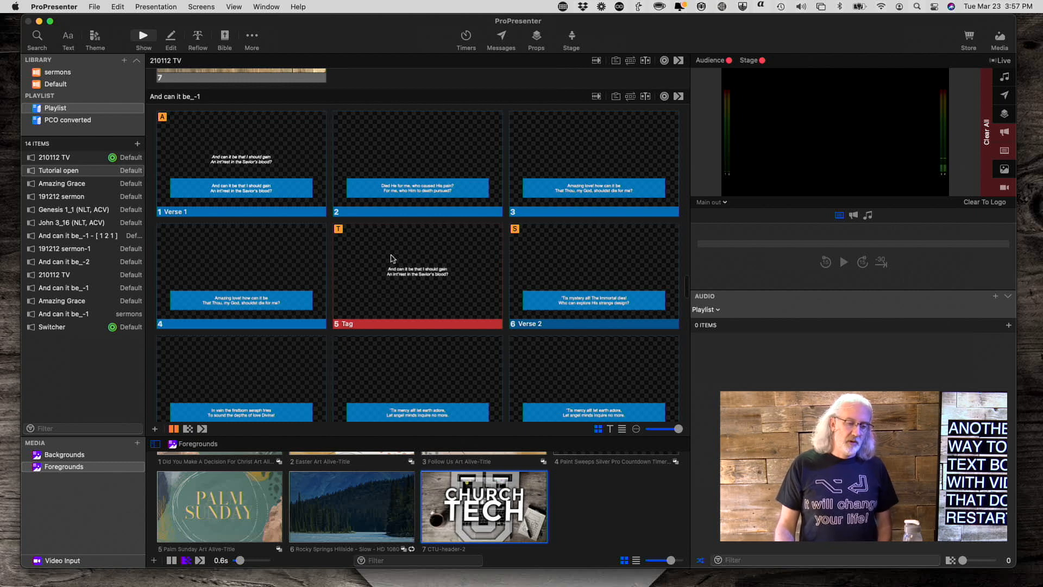
pyautogui.rightClick(391, 258)
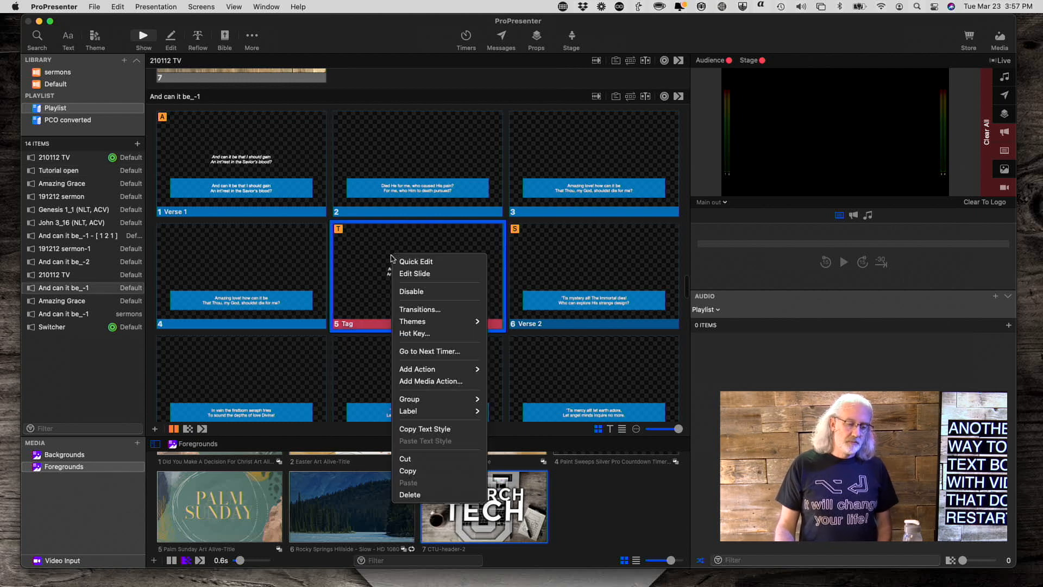
pyautogui.click(412, 273)
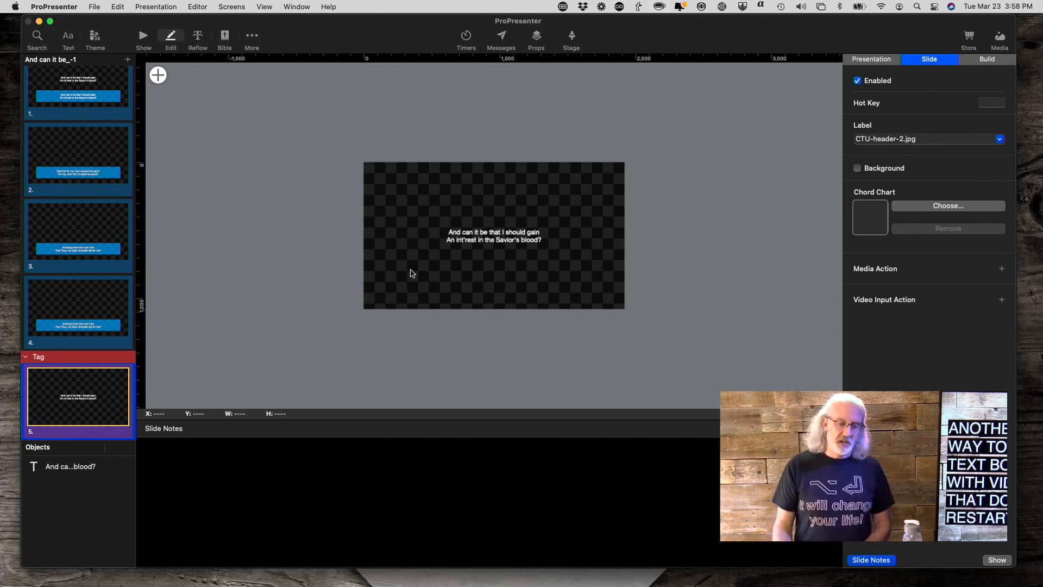
# Fill the Tag slide's text box with the Backgrounds screen preview and return to the show view.
pyautogui.click(489, 240)
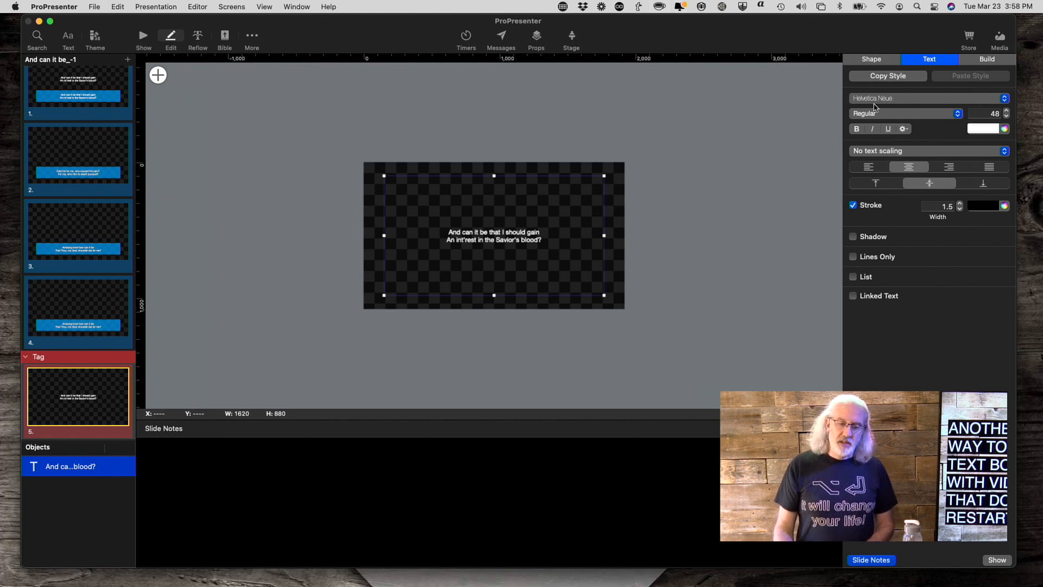
pyautogui.click(873, 60)
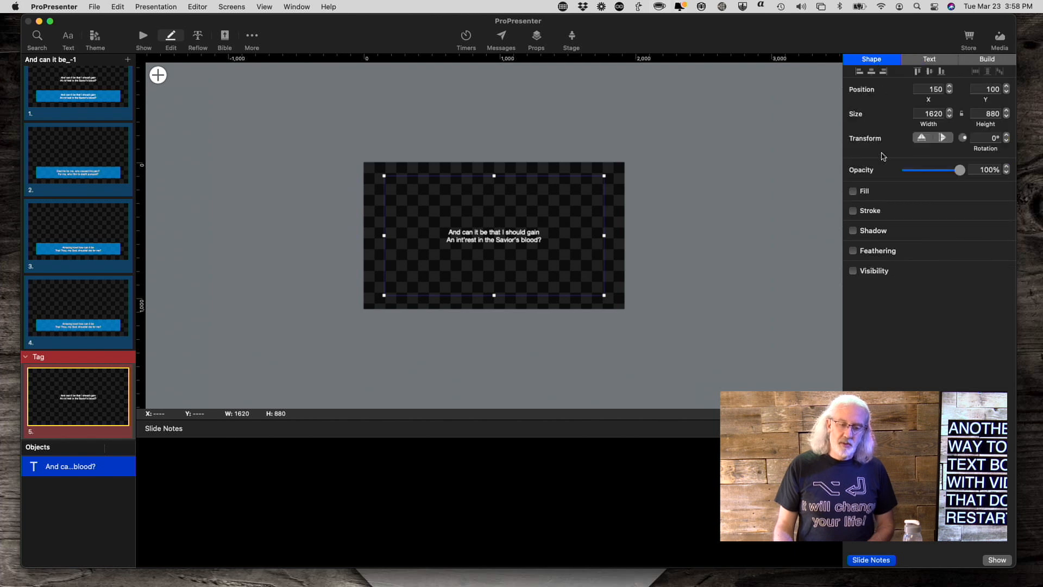
pyautogui.click(853, 191)
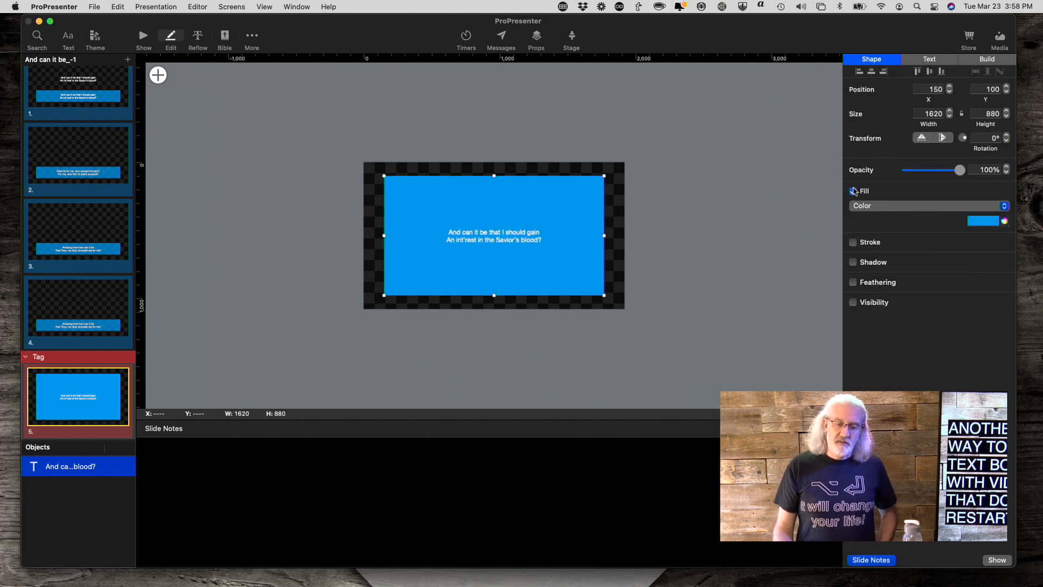
pyautogui.click(1005, 207)
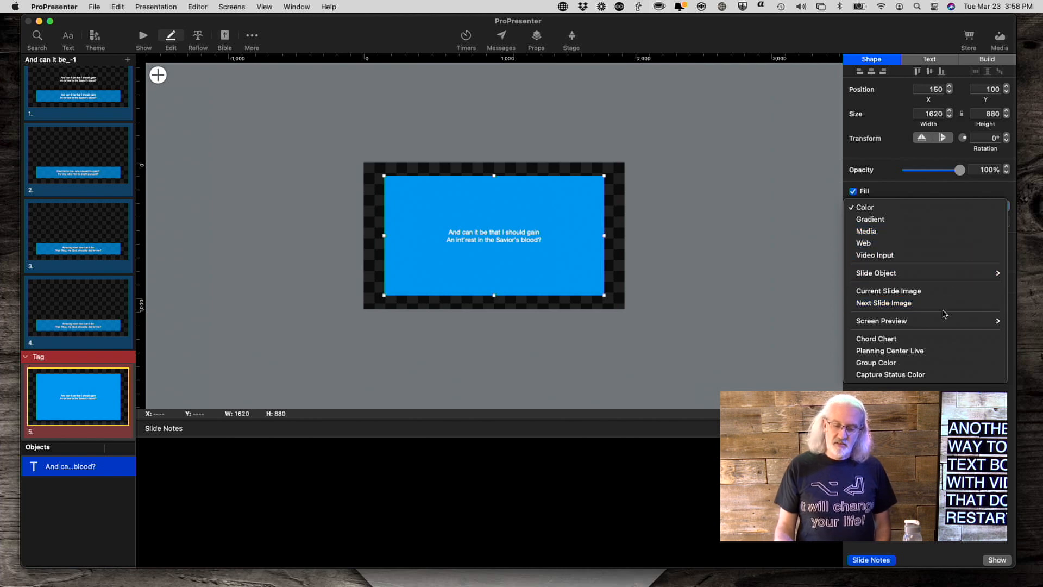
pyautogui.moveTo(942, 324)
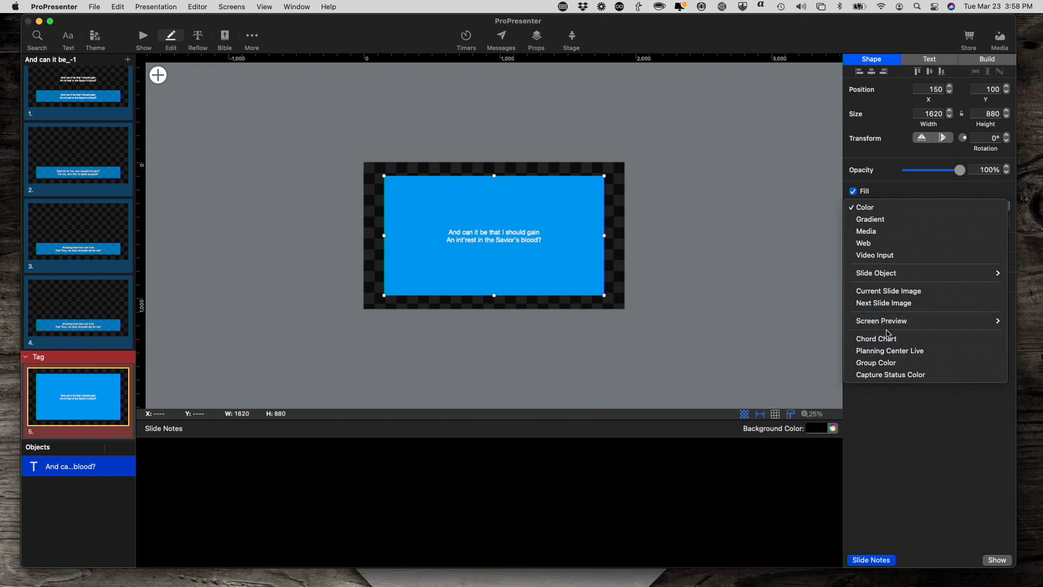
pyautogui.moveTo(885, 320)
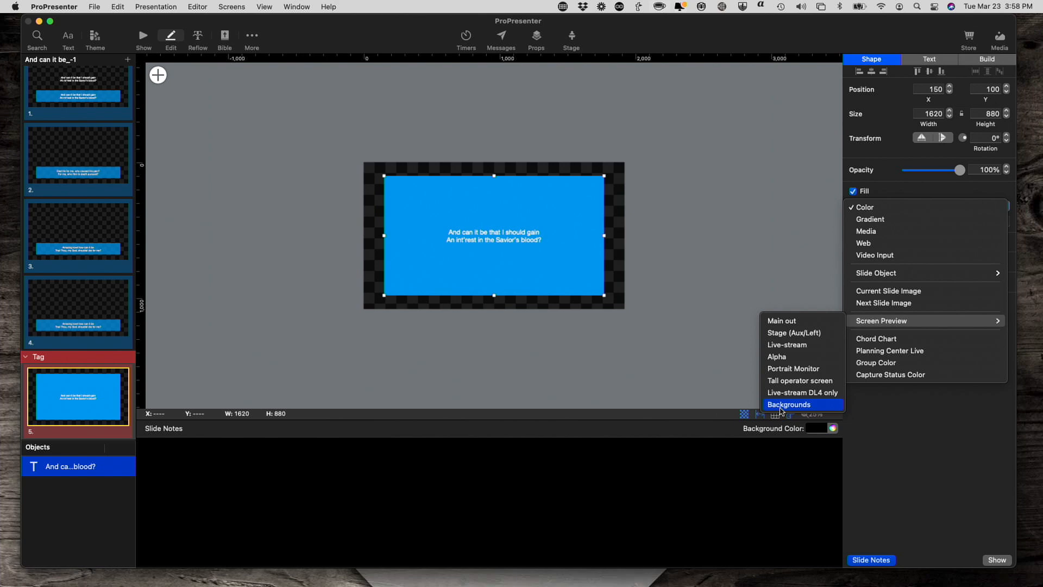
pyautogui.click(781, 405)
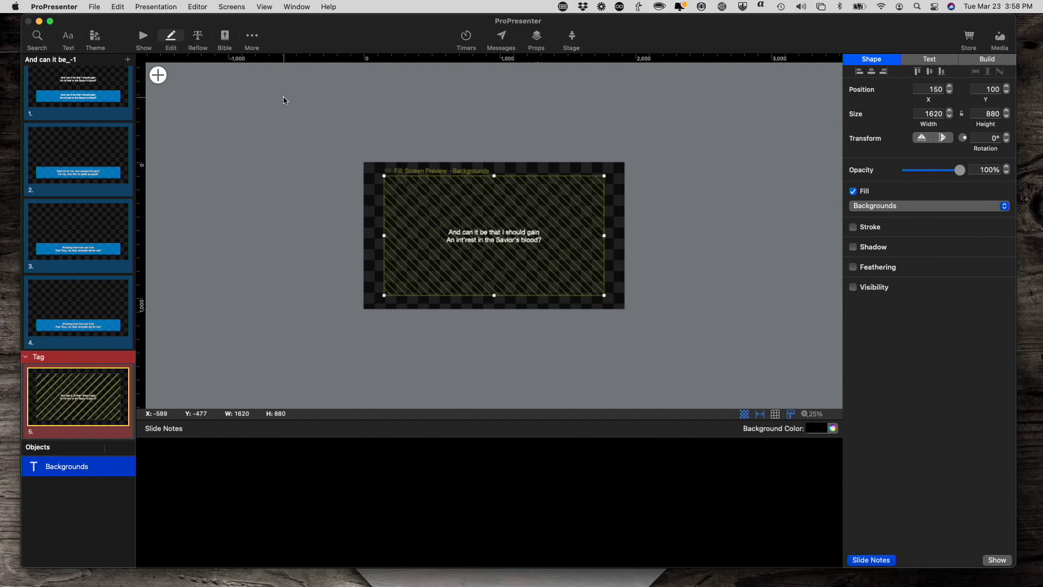
pyautogui.click(139, 35)
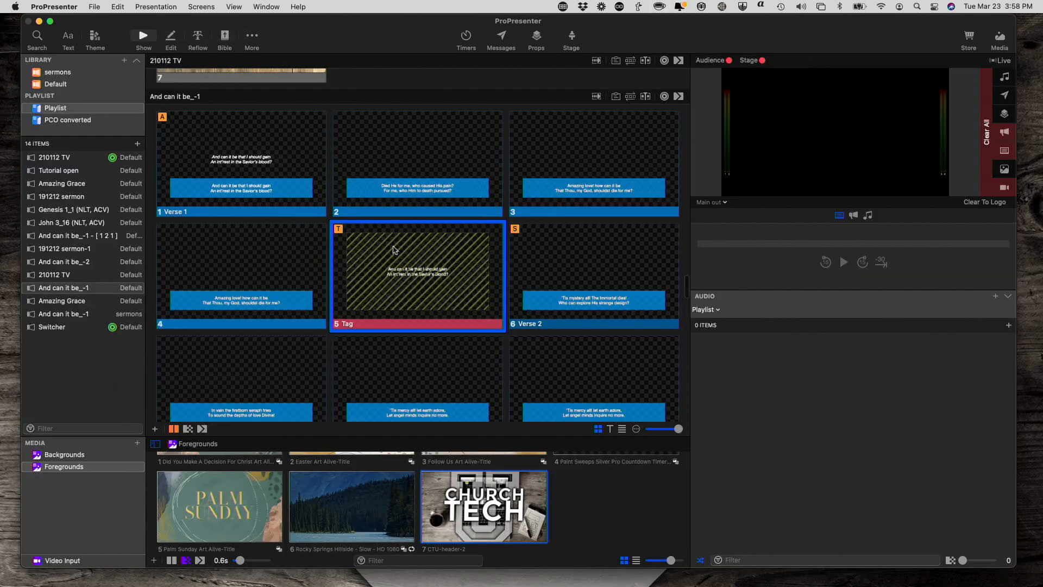
pyautogui.rightClick(395, 249)
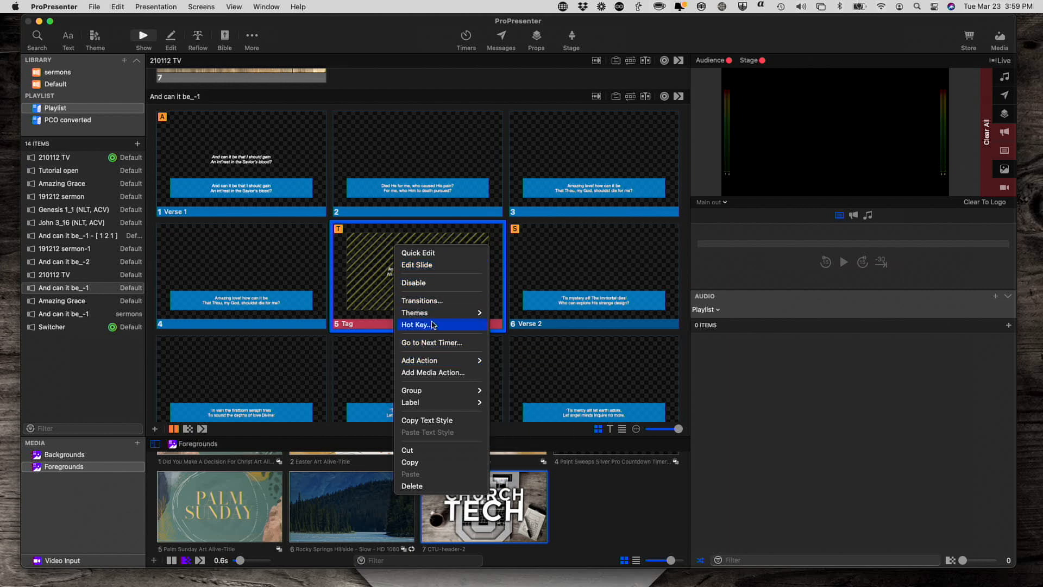
pyautogui.moveTo(466, 314)
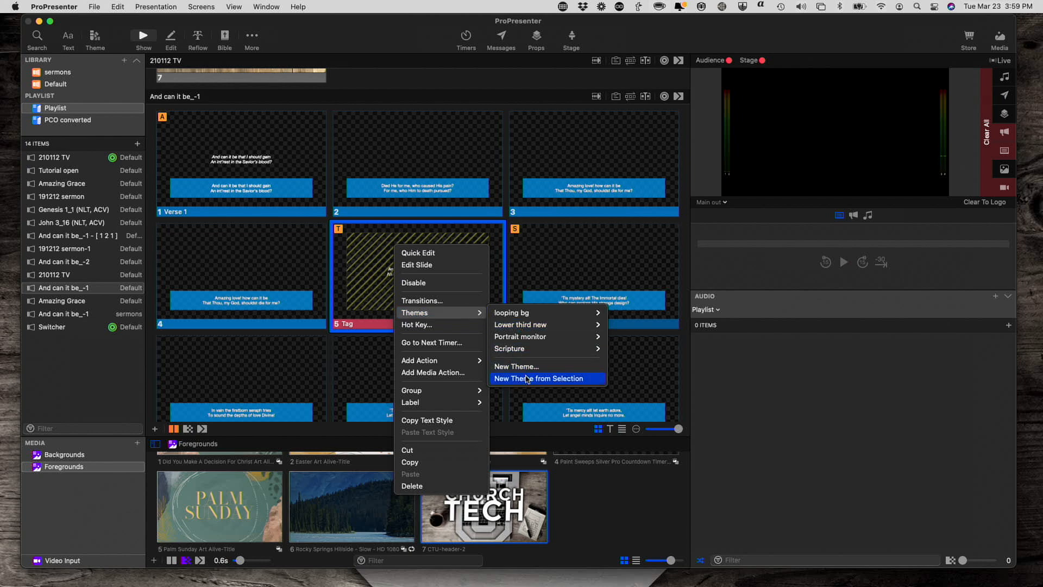
pyautogui.click(333, 366)
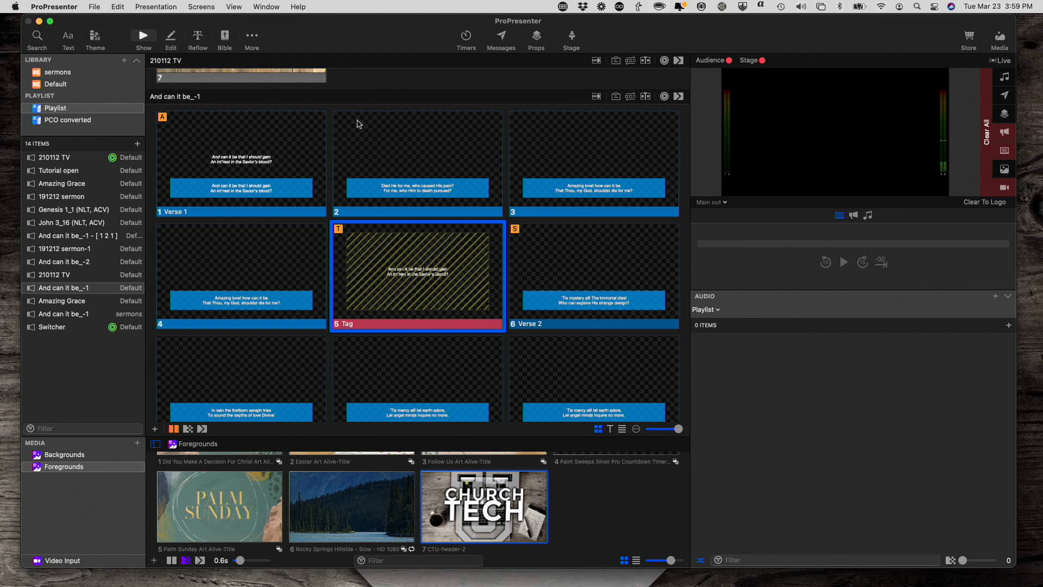
# Review the Backgrounds audience screen in the screen configuration and the placeholder sizes offered for a new audience screen.
pyautogui.click(157, 7)
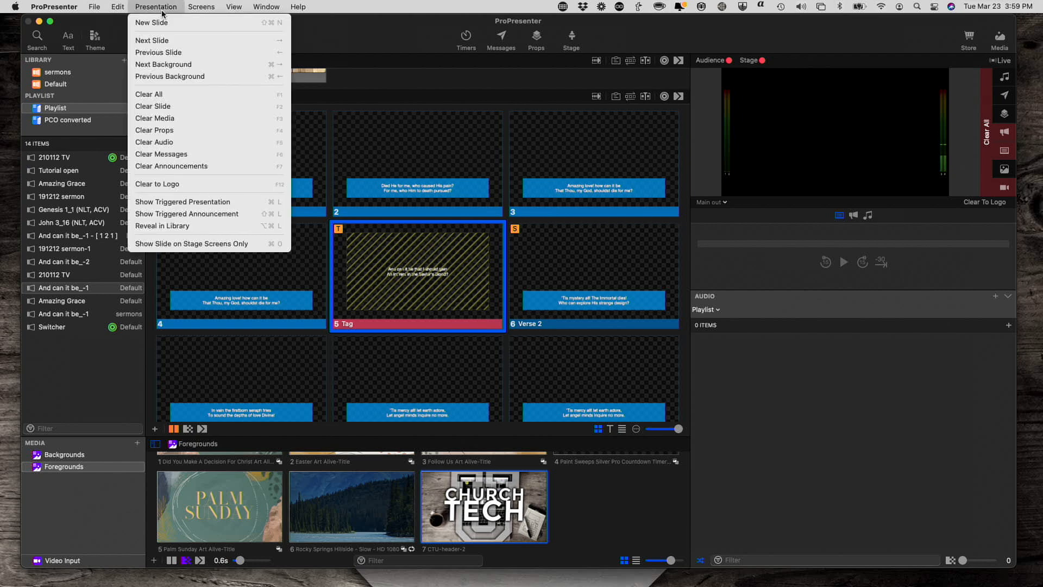
pyautogui.moveTo(201, 6)
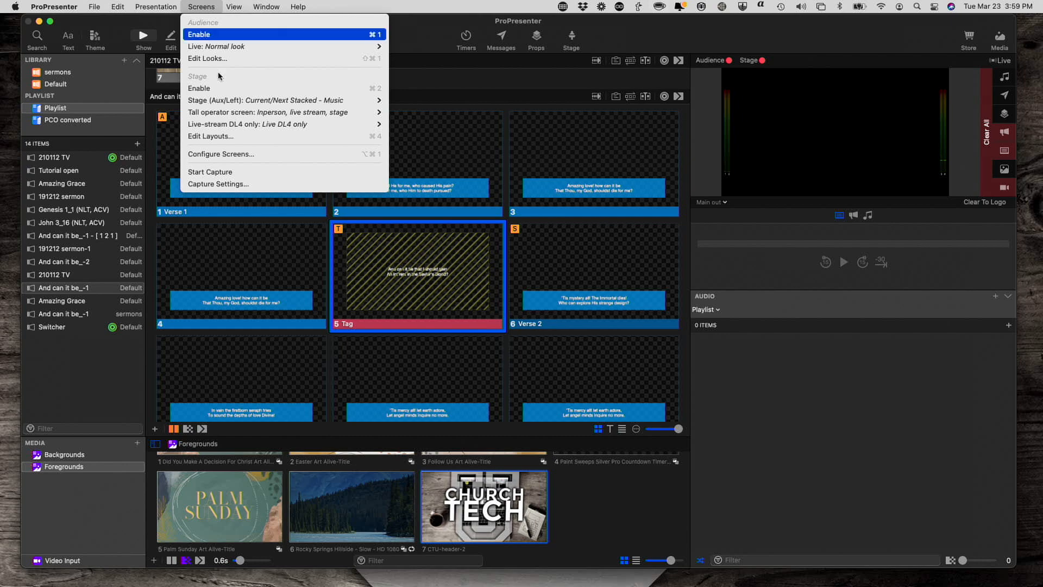
pyautogui.click(213, 154)
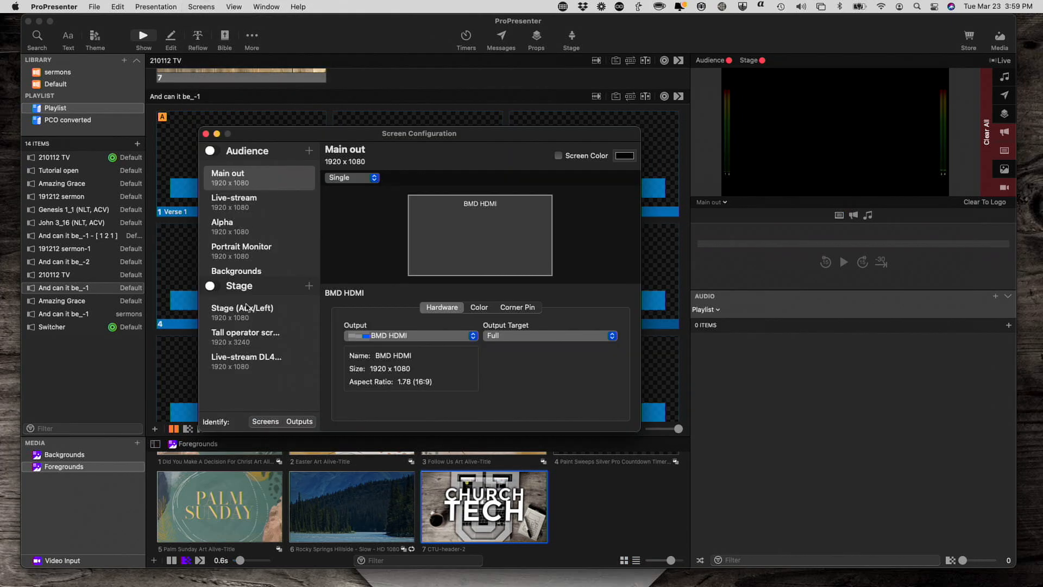
pyautogui.click(252, 270)
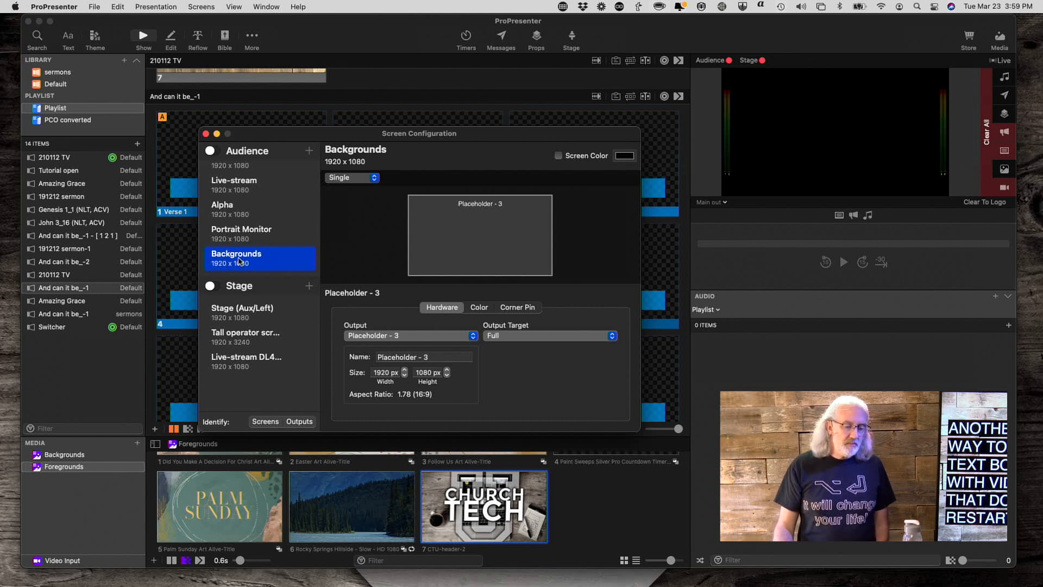
pyautogui.click(309, 151)
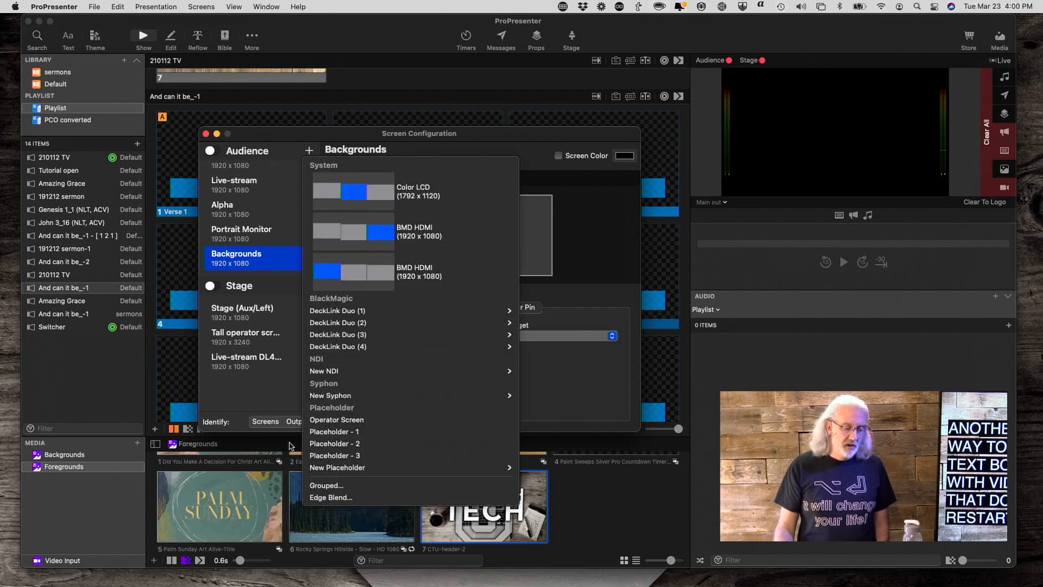
pyautogui.moveTo(335, 467)
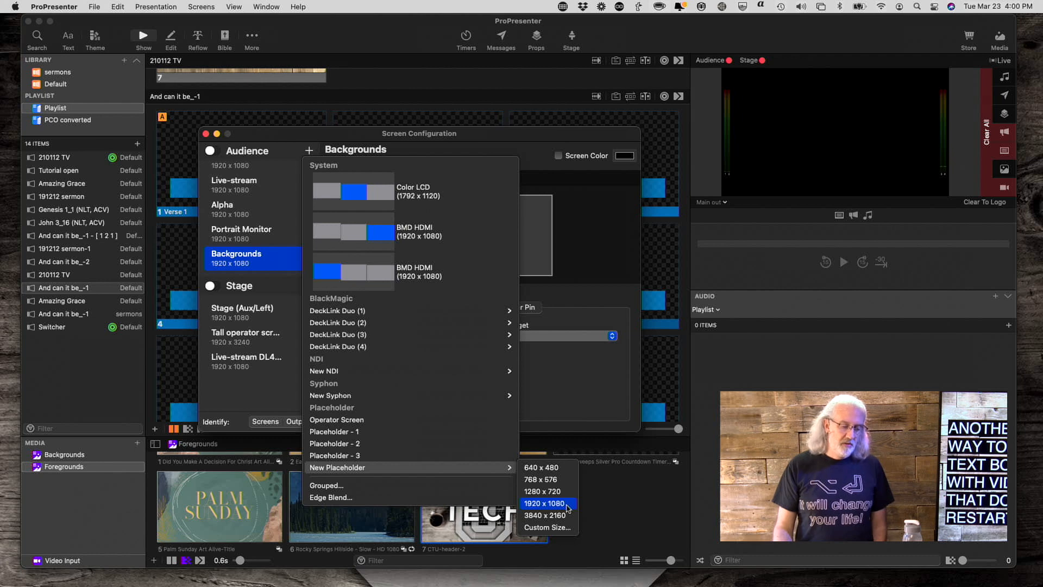
pyautogui.click(575, 407)
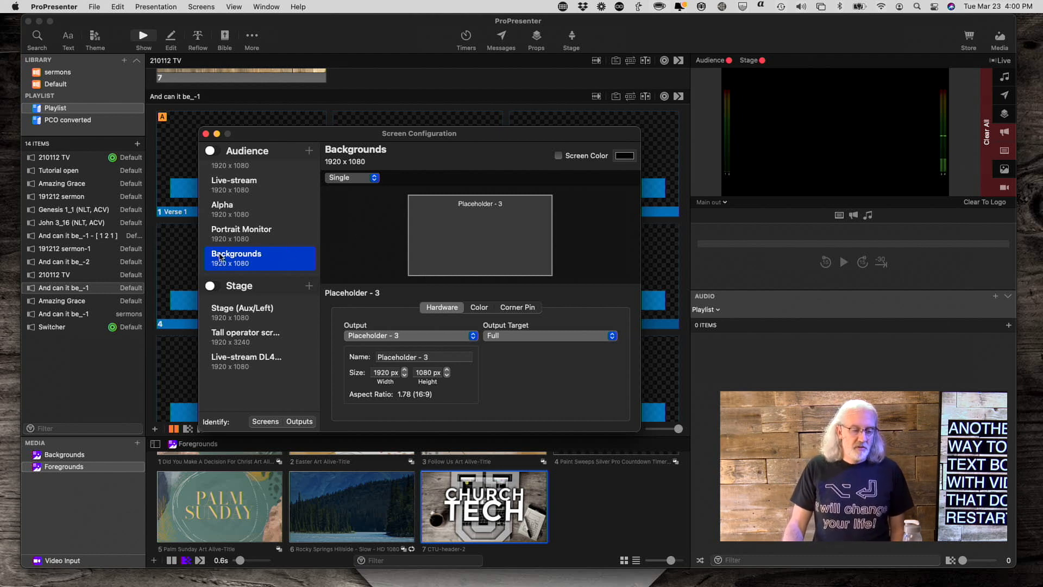
pyautogui.click(205, 133)
# Turn off Media for the Alpha screen in the live Normal look.
pyautogui.click(195, 5)
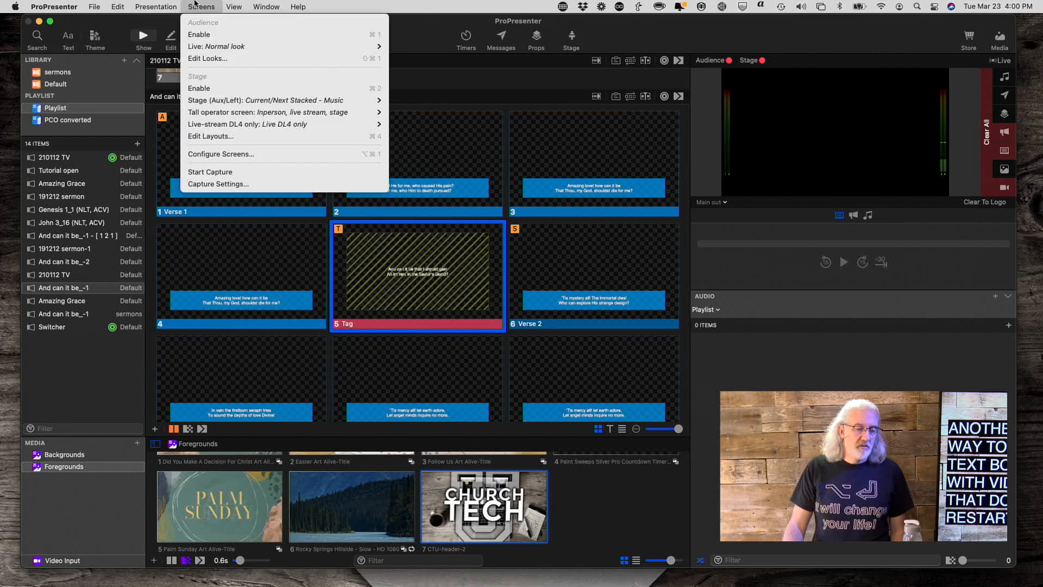
pyautogui.click(198, 59)
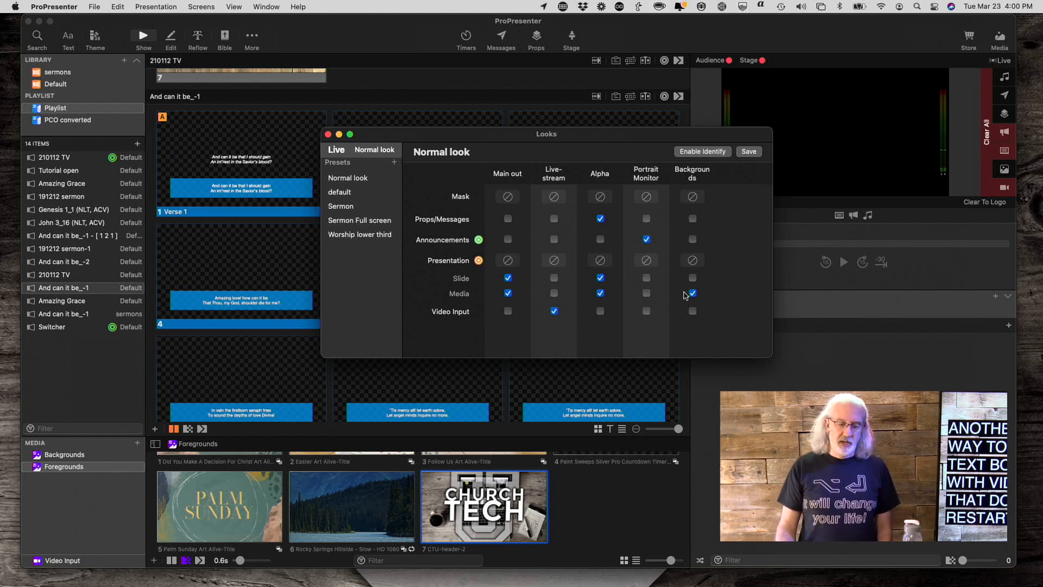
pyautogui.click(599, 293)
pyautogui.click(508, 294)
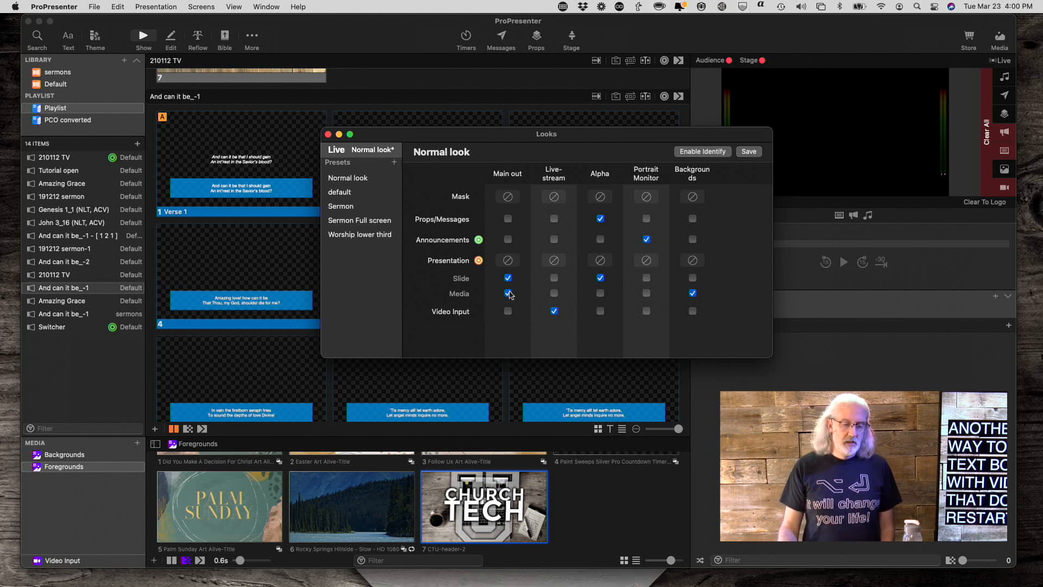
# Assign the second looping bg template as the Alpha screen's presentation theme and close the Looks window.
pyautogui.click(600, 260)
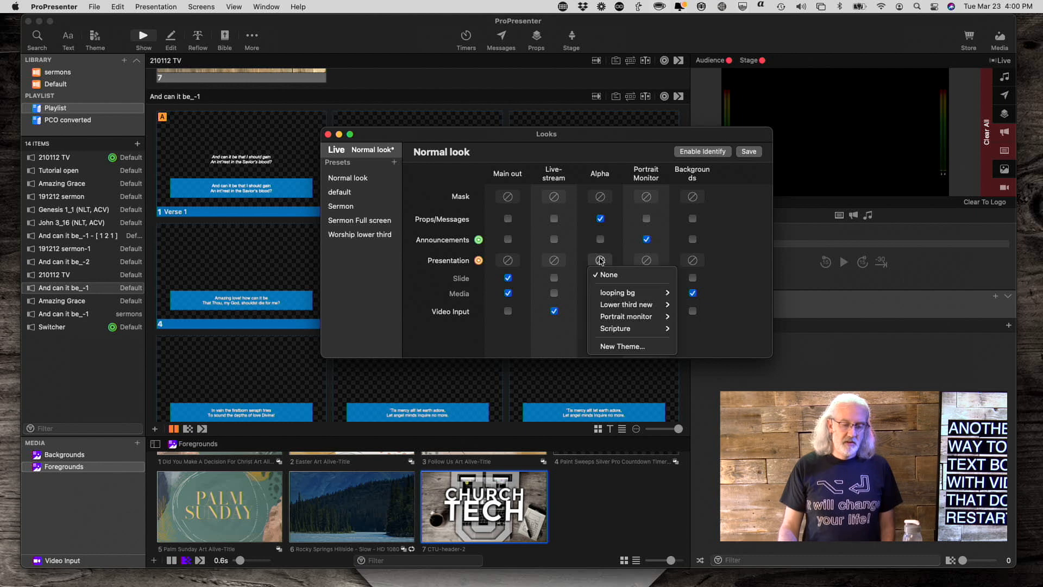
pyautogui.moveTo(617, 292)
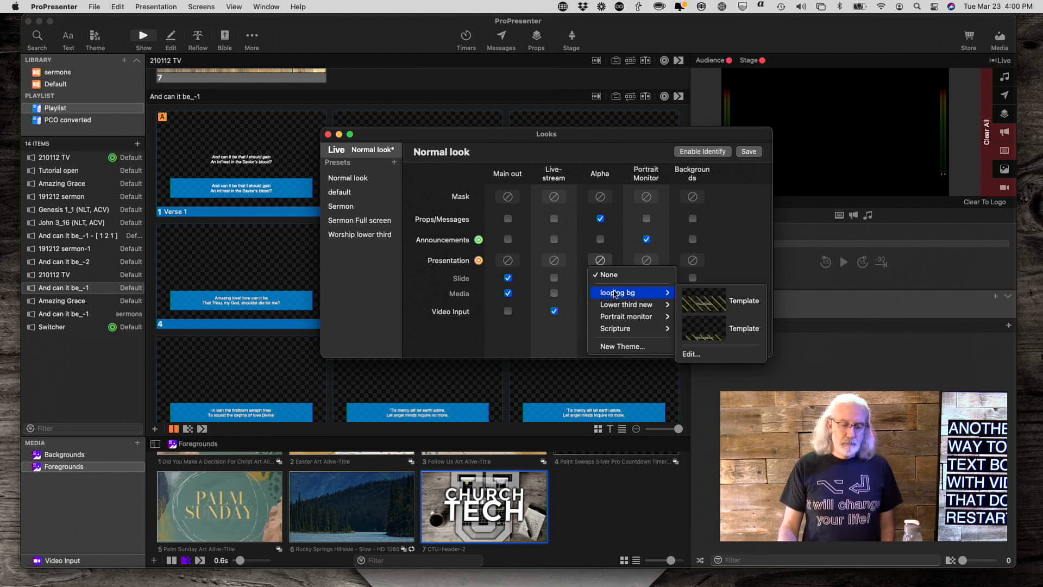
pyautogui.click(731, 328)
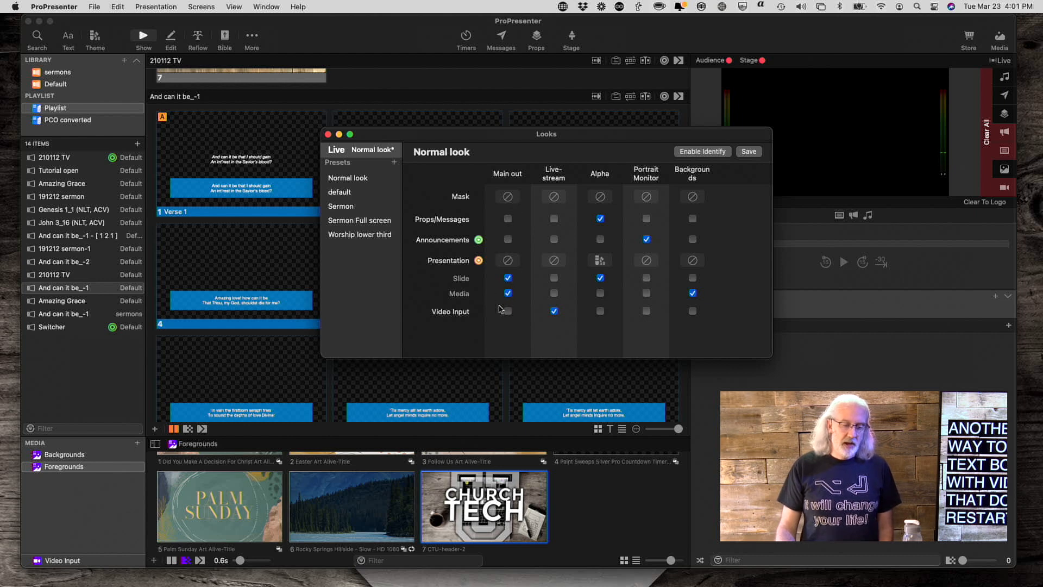
pyautogui.click(328, 135)
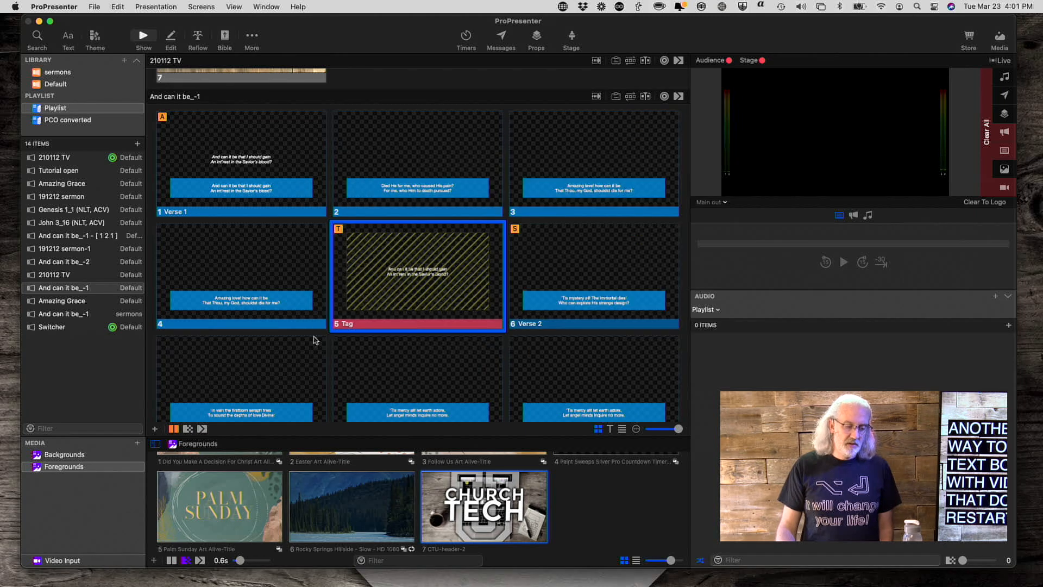
# Play the Gradient Flow Night loop from the Backgrounds media playlist and show lyric slide 8 over it.
pyautogui.scroll(-5, 314, 340)
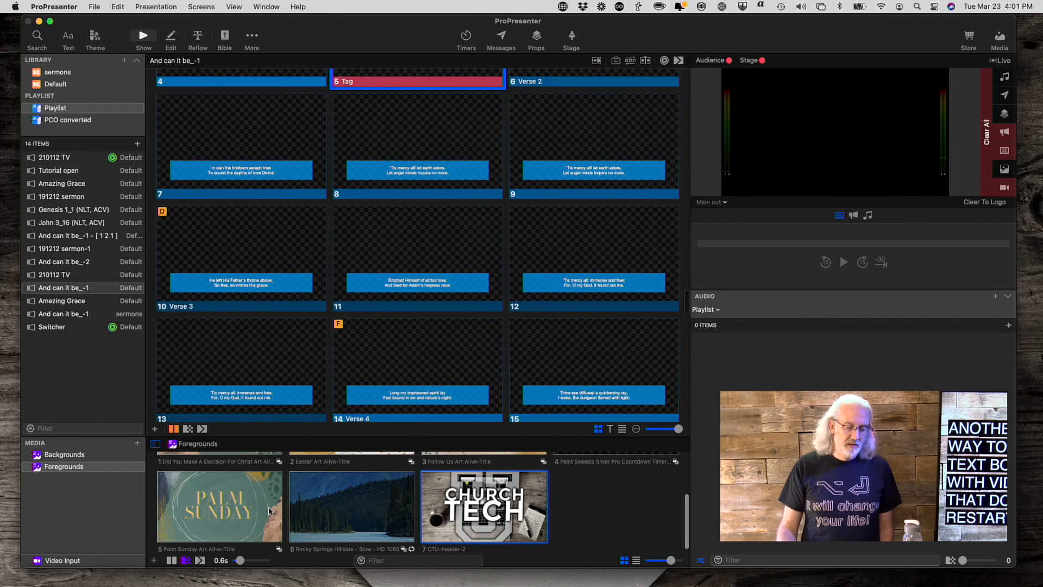
pyautogui.scroll(3, 269, 510)
pyautogui.scroll(-3, 269, 511)
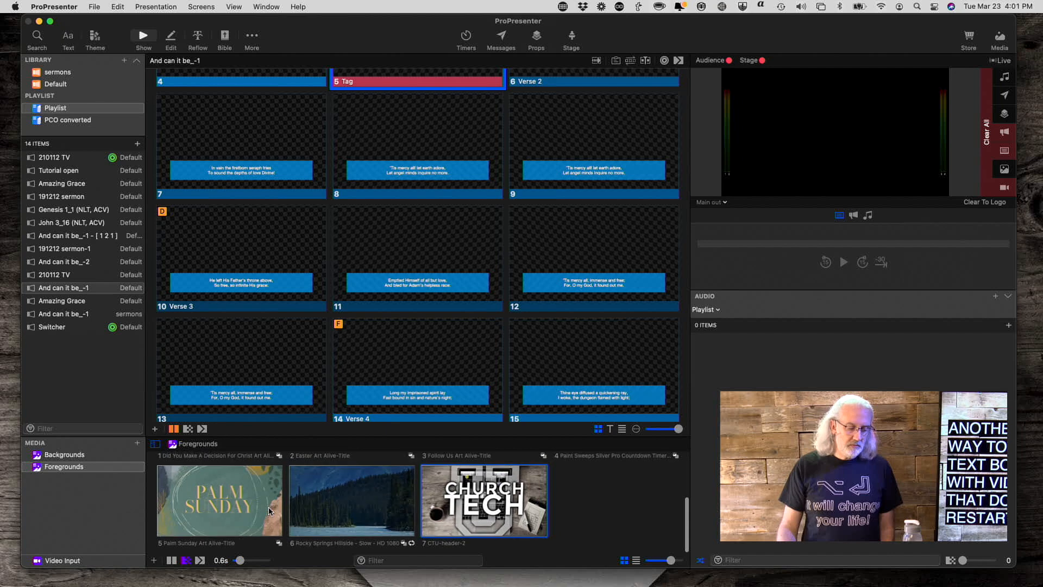
pyautogui.click(41, 456)
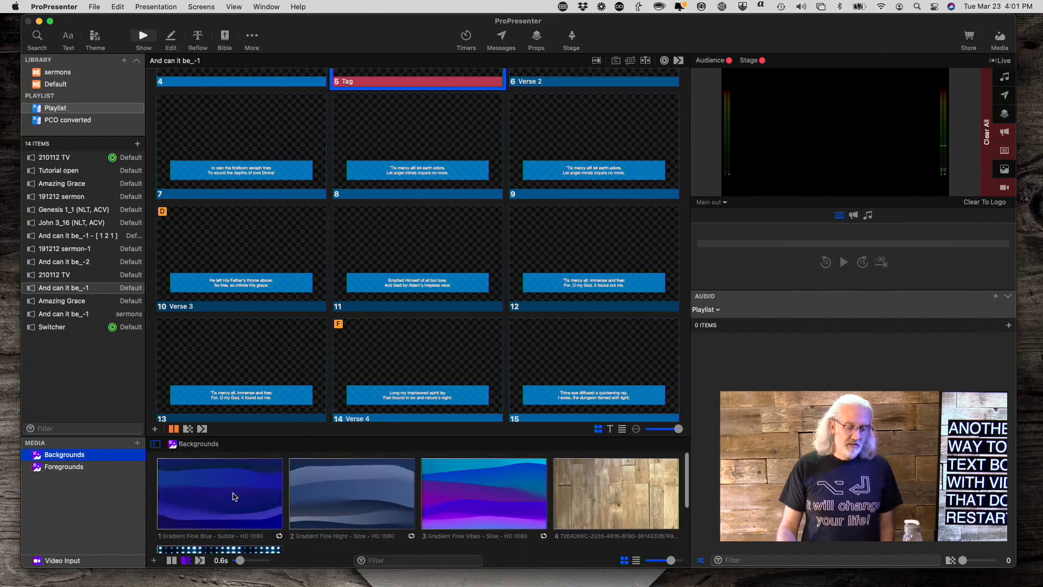
pyautogui.click(351, 497)
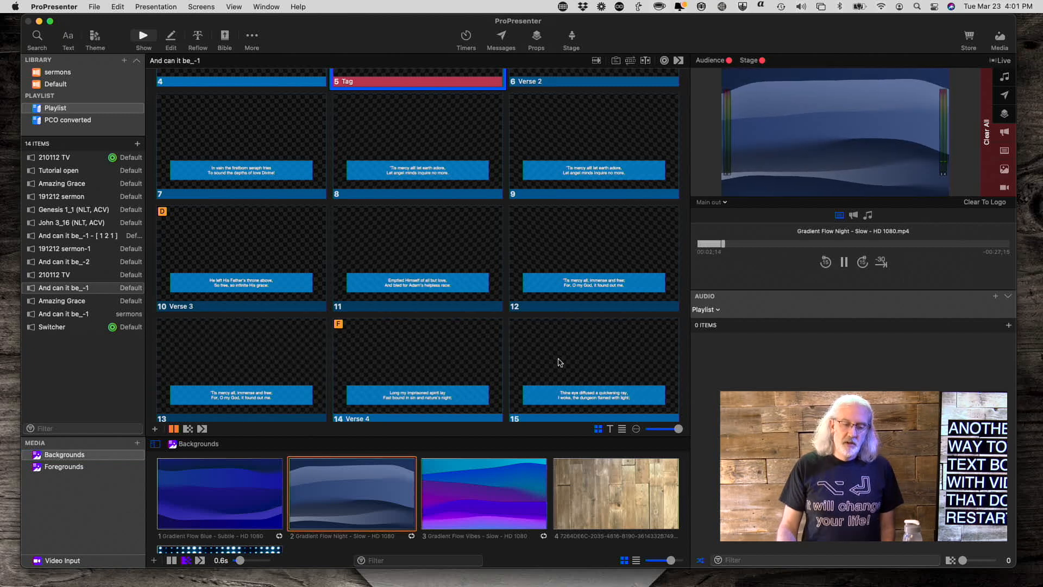
pyautogui.click(404, 132)
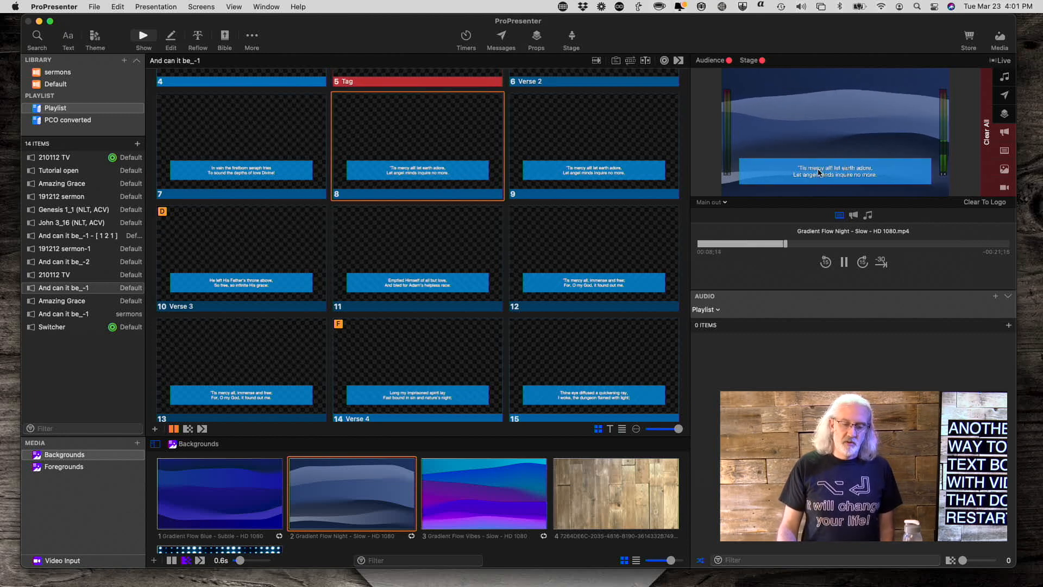
# Set the output preview to the Alpha screen and show lyric slides 9, 11, 12 and 8 in turn.
pyautogui.scroll(2, 526, 164)
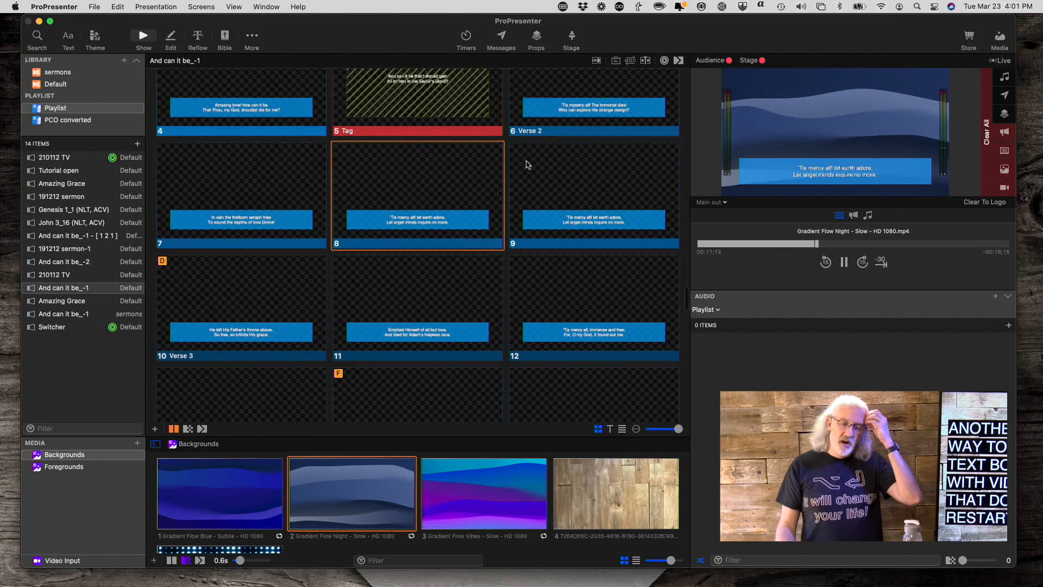
pyautogui.click(725, 202)
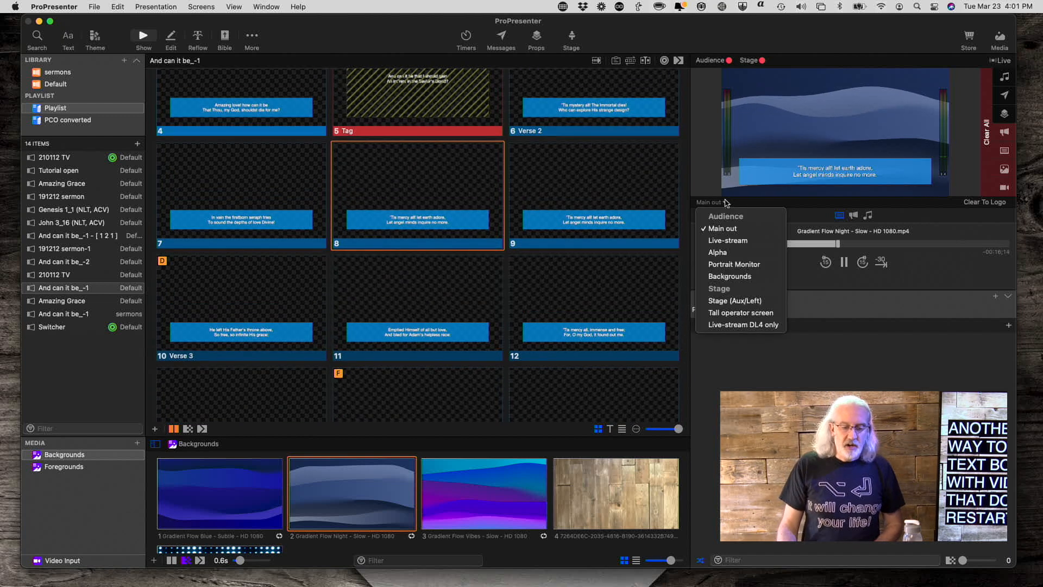
pyautogui.click(718, 252)
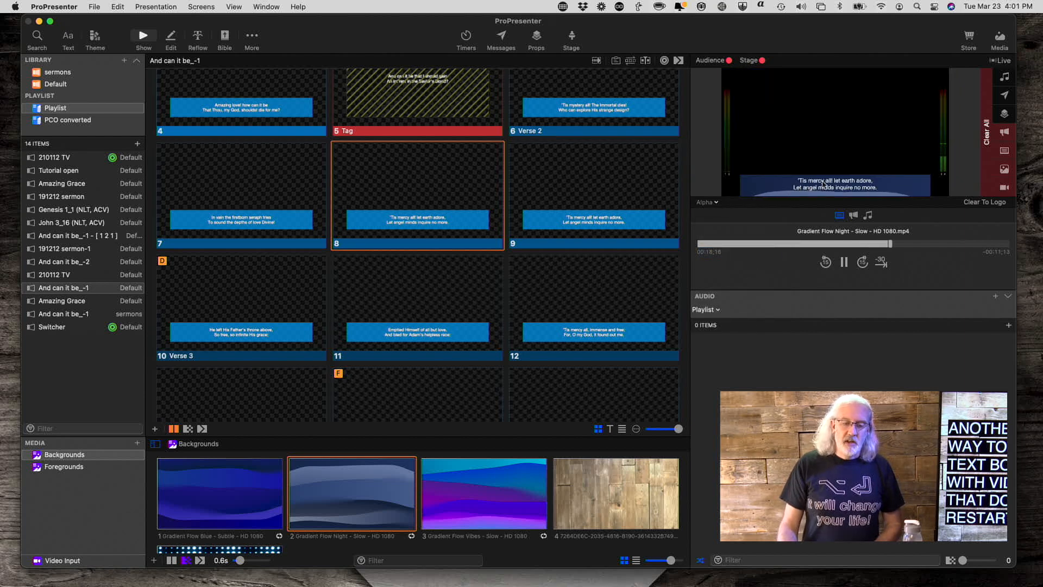
pyautogui.click(644, 192)
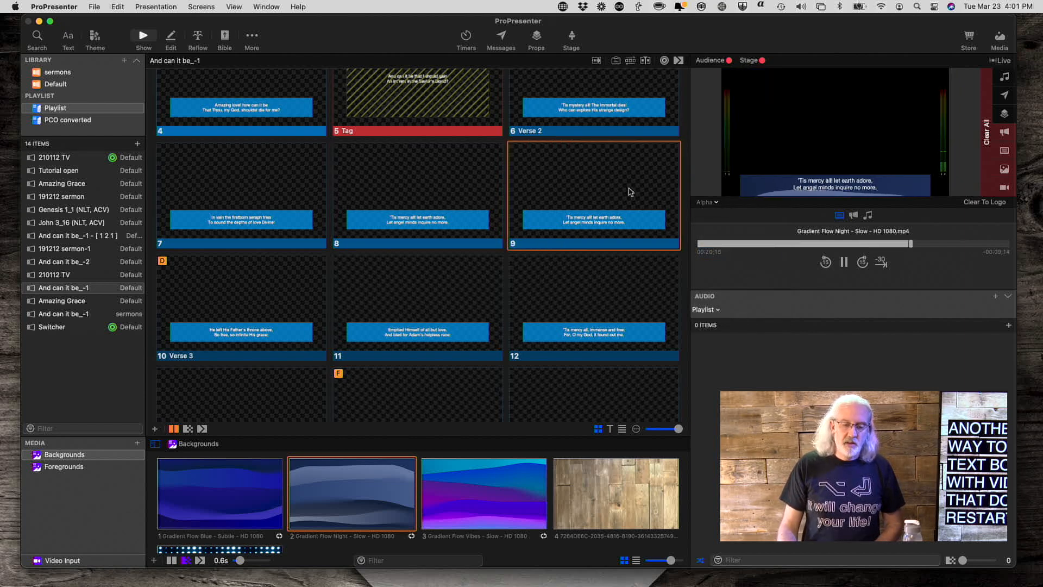
pyautogui.click(438, 307)
pyautogui.click(567, 314)
pyautogui.click(442, 184)
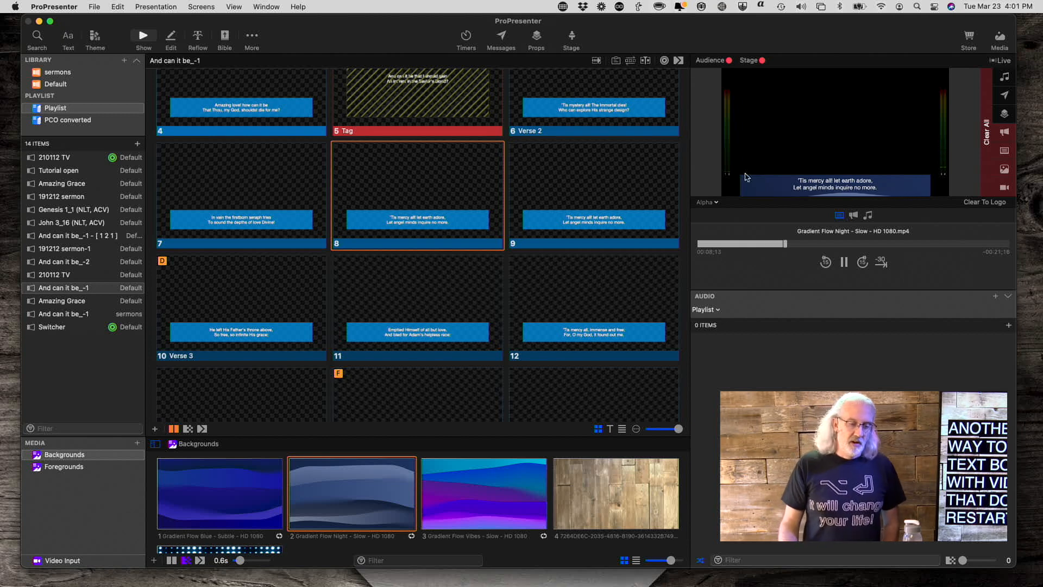
# Open the second looping bg template in the Theme Editor and fit the whole slide to the view.
pyautogui.click(245, 36)
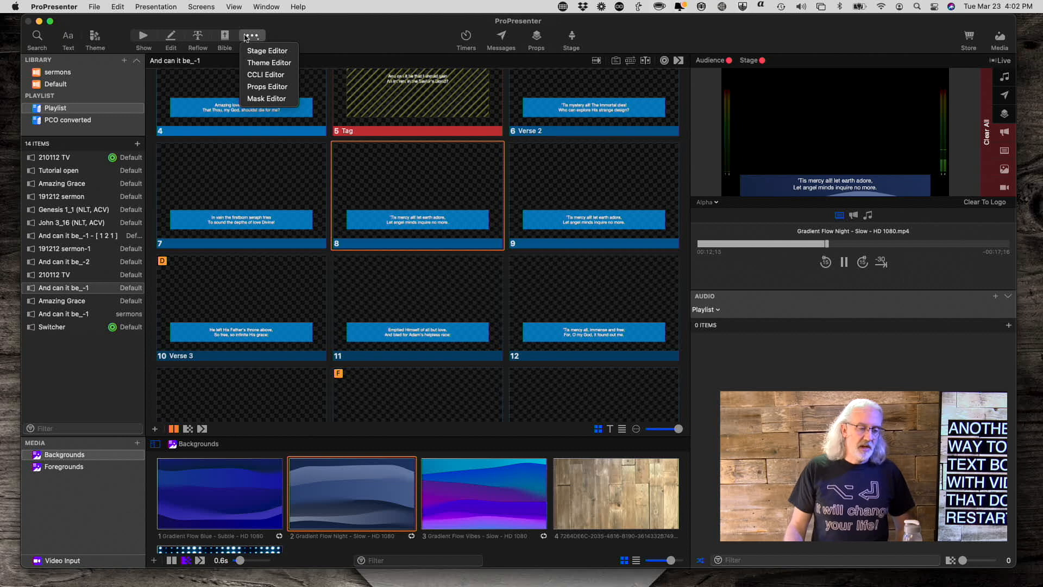
pyautogui.click(268, 63)
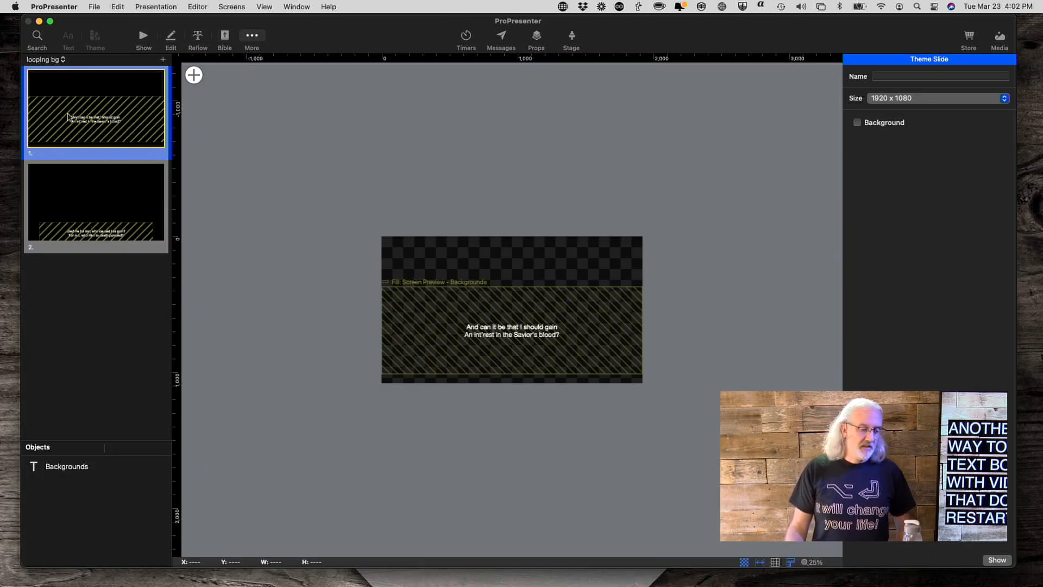
pyautogui.click(68, 186)
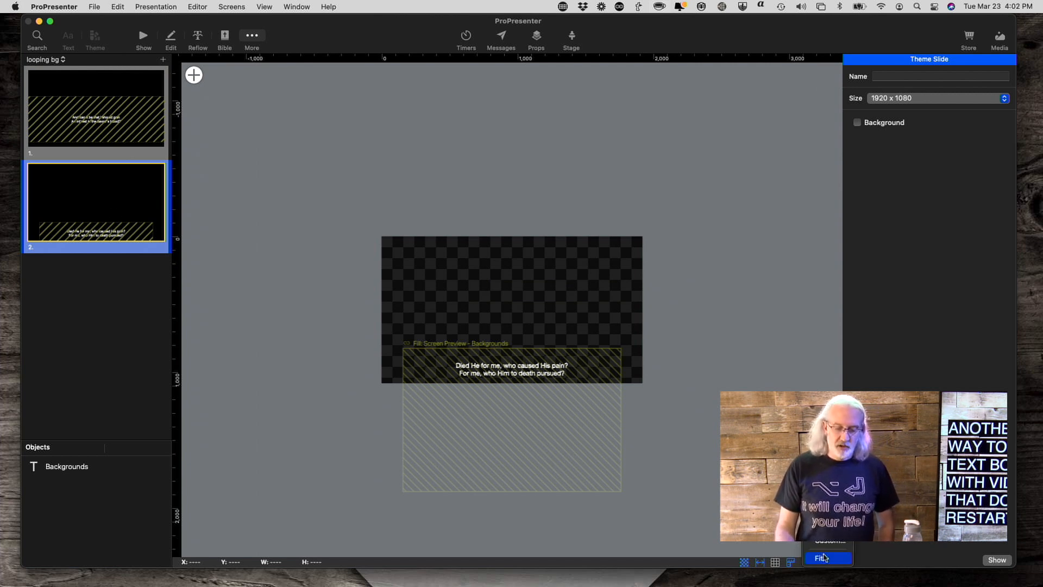
pyautogui.click(822, 559)
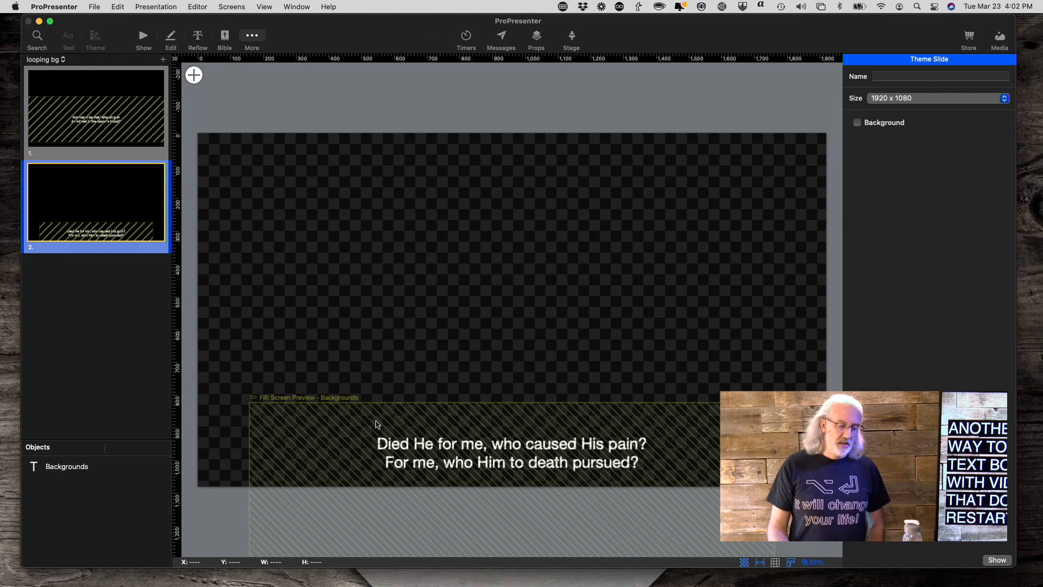
# Move the Backgrounds-filled text box up inside the slide and back down past its lower edge, to about X 158, Y 841.
pyautogui.click(323, 422)
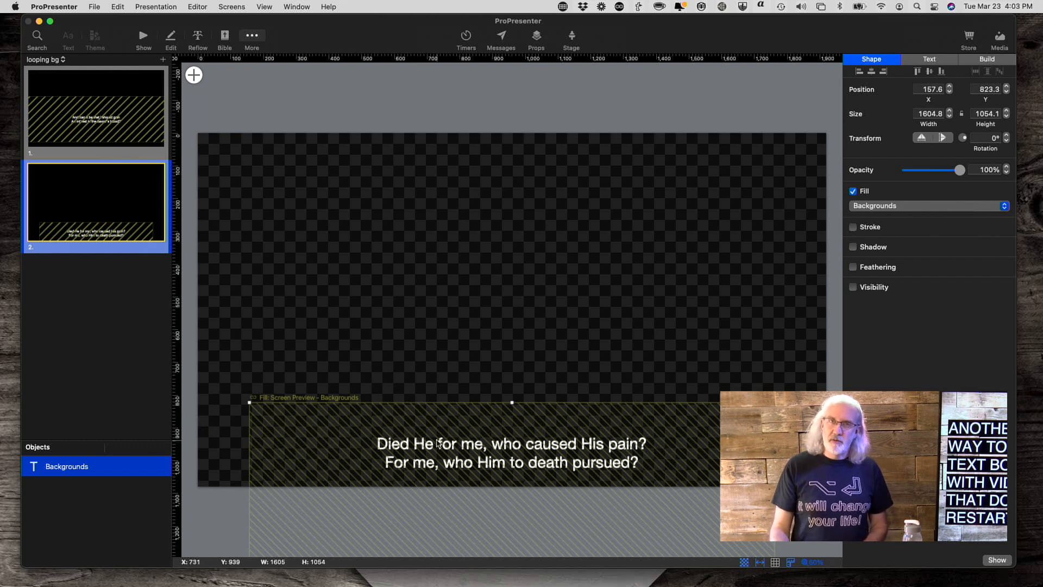
pyautogui.moveTo(432, 422); pyautogui.dragTo(437, 160)
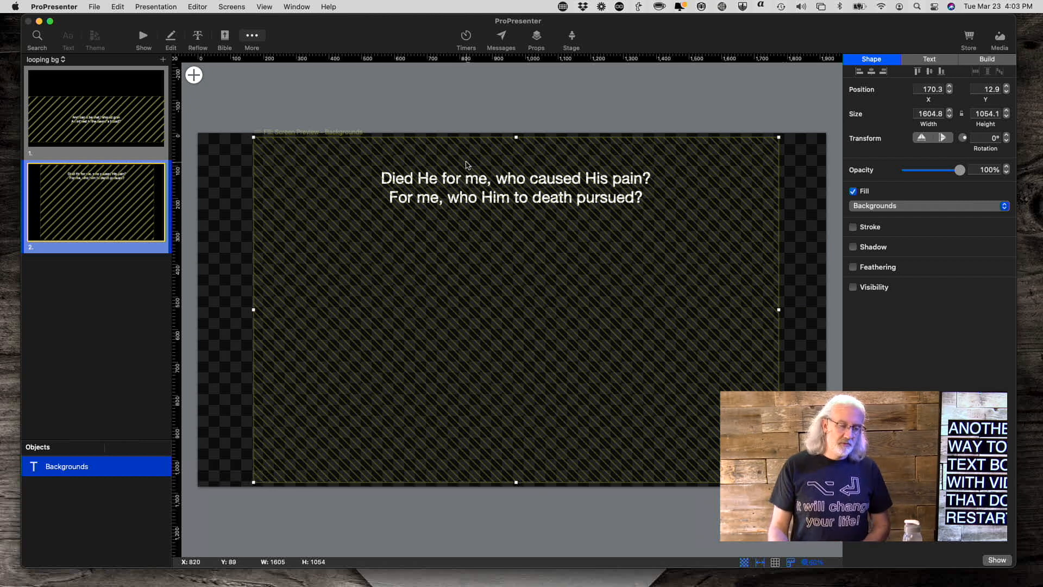
pyautogui.moveTo(466, 166); pyautogui.dragTo(463, 435)
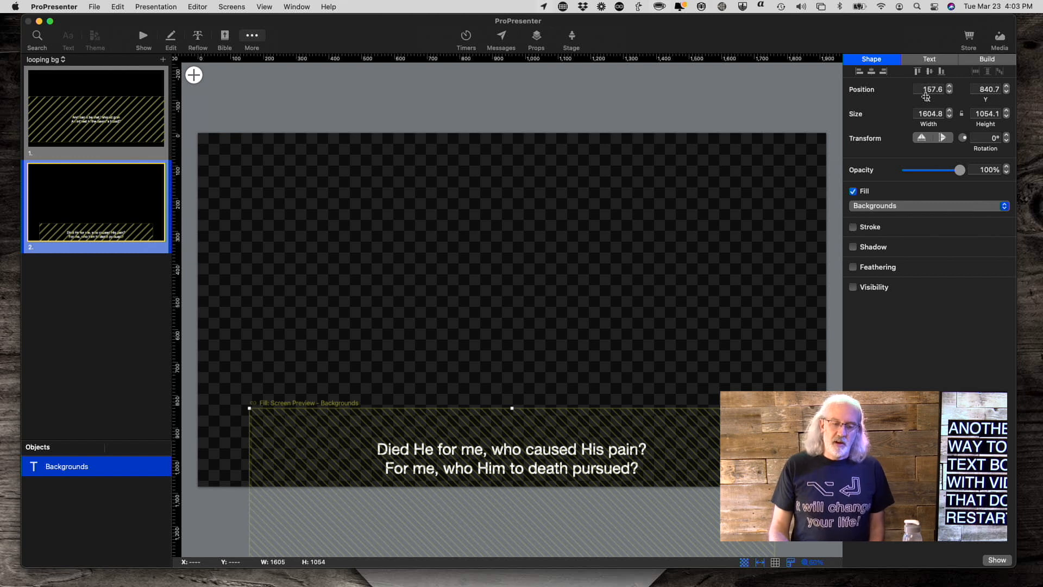
# Inspect the text box's advanced text spacing and margin settings, and return to the show view.
pyautogui.click(931, 61)
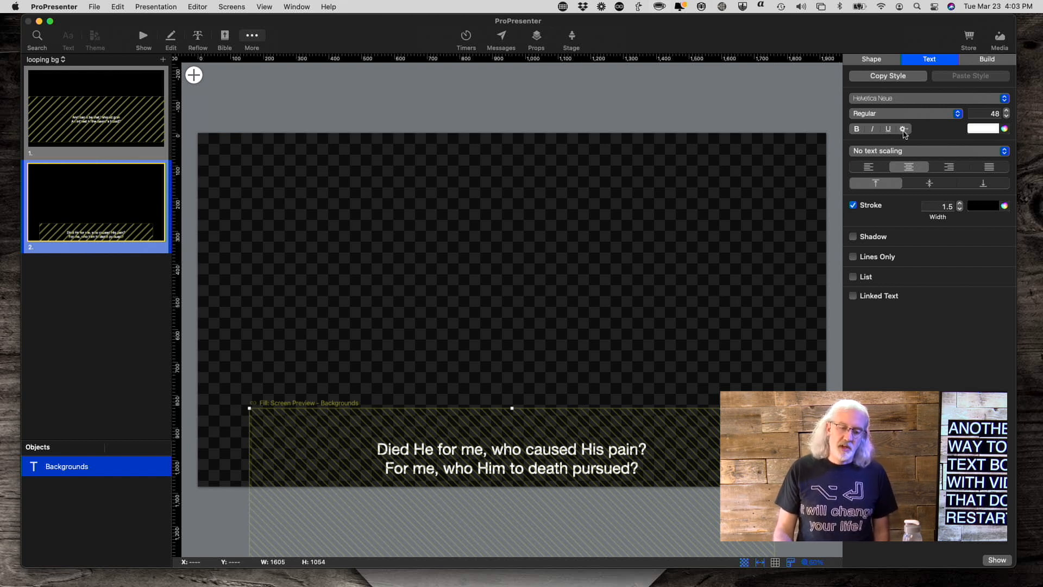
pyautogui.click(903, 130)
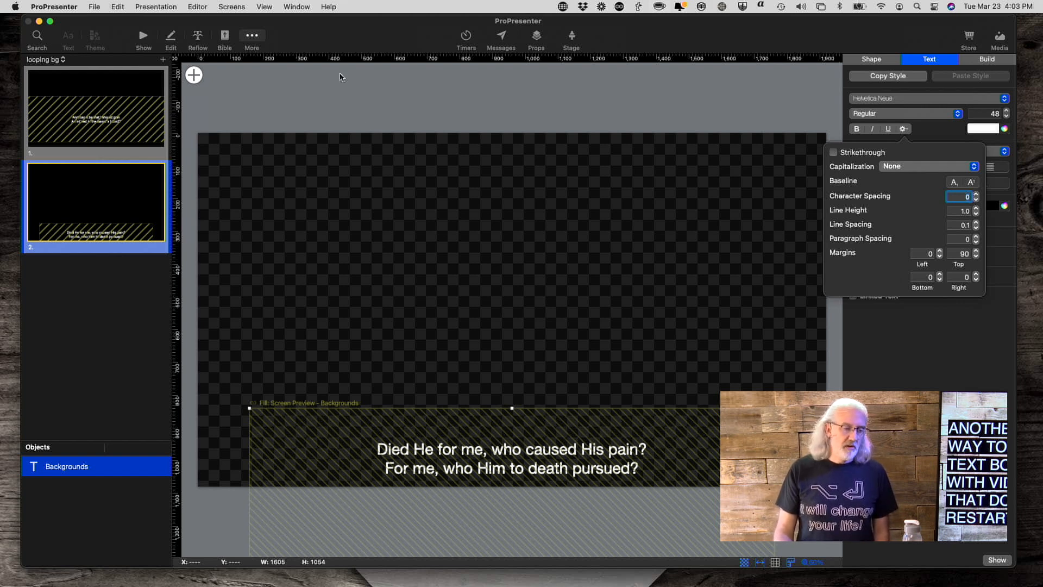
pyautogui.click(141, 37)
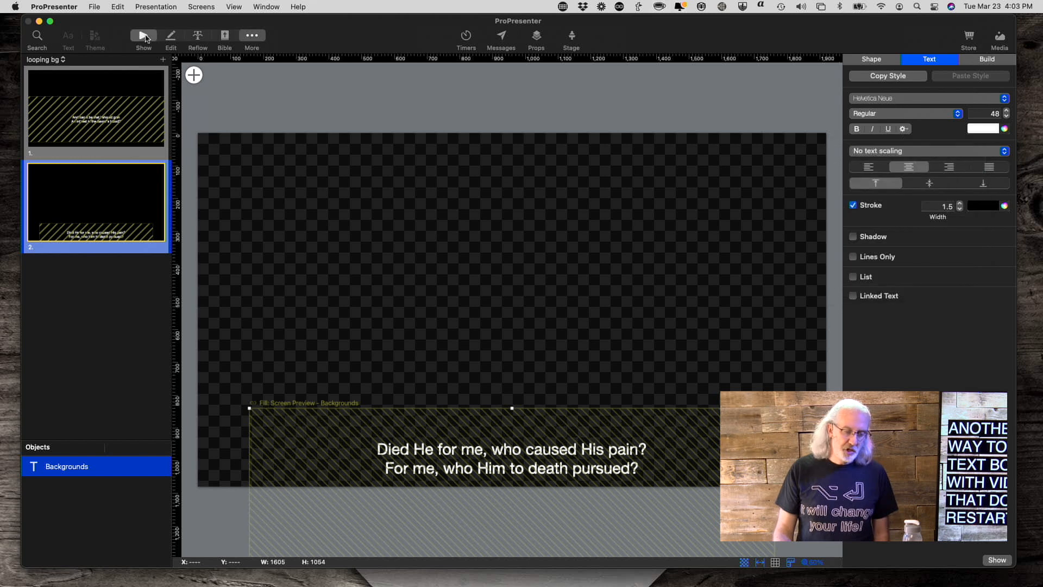
pyautogui.click(142, 36)
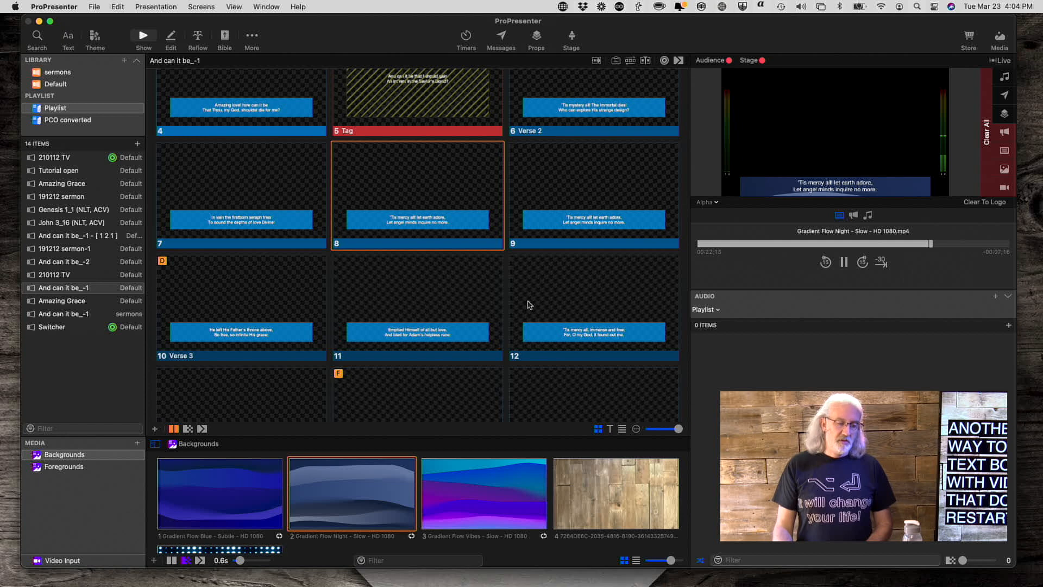
# Play Gradient Flow Vibes and Gradient Flow Blue on the Alpha preview, and Gradient Flow Night and Vibes on the Main out preview.
pyautogui.click(467, 498)
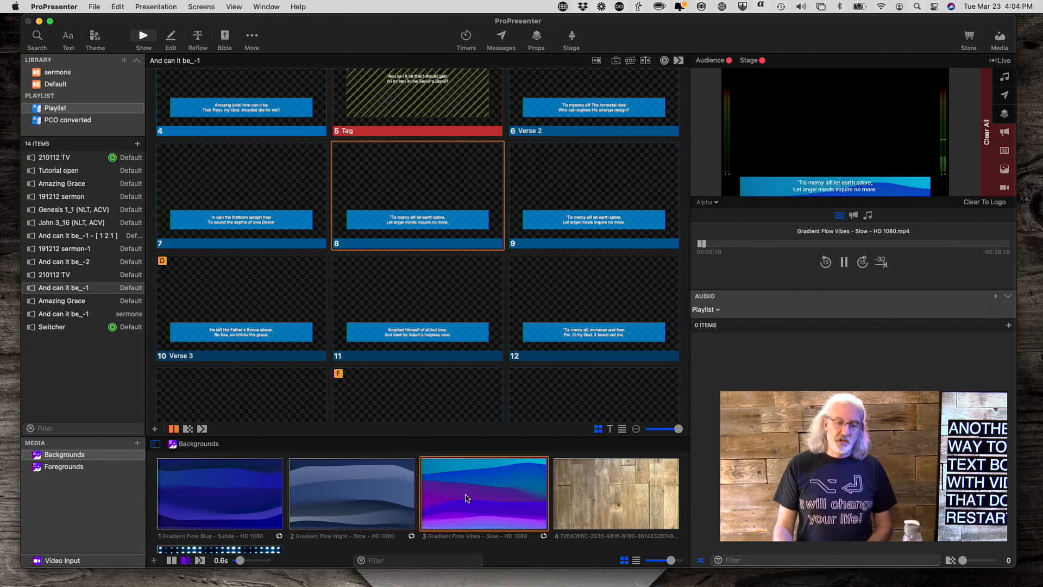
pyautogui.click(207, 482)
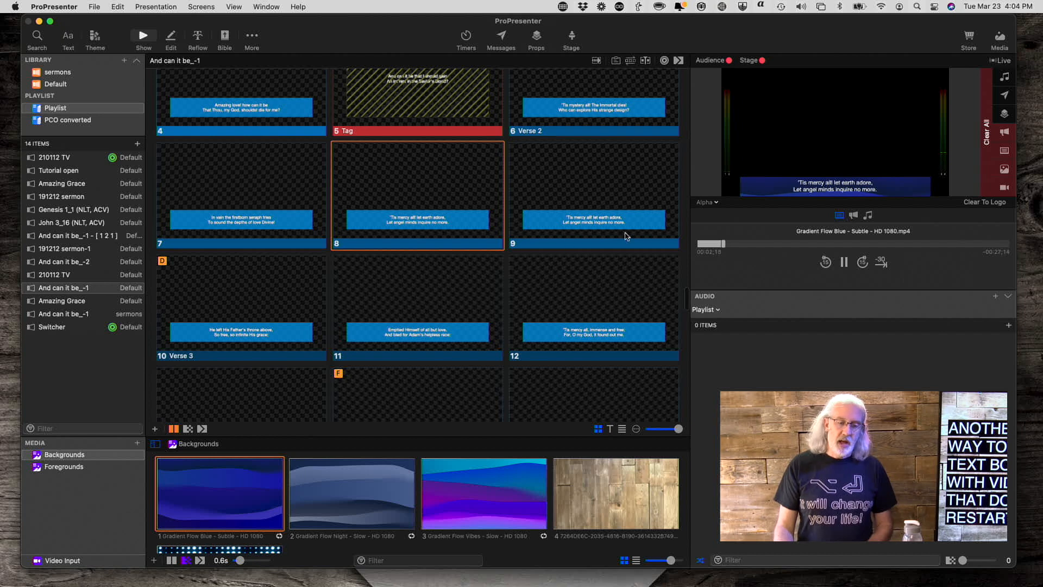
pyautogui.click(709, 202)
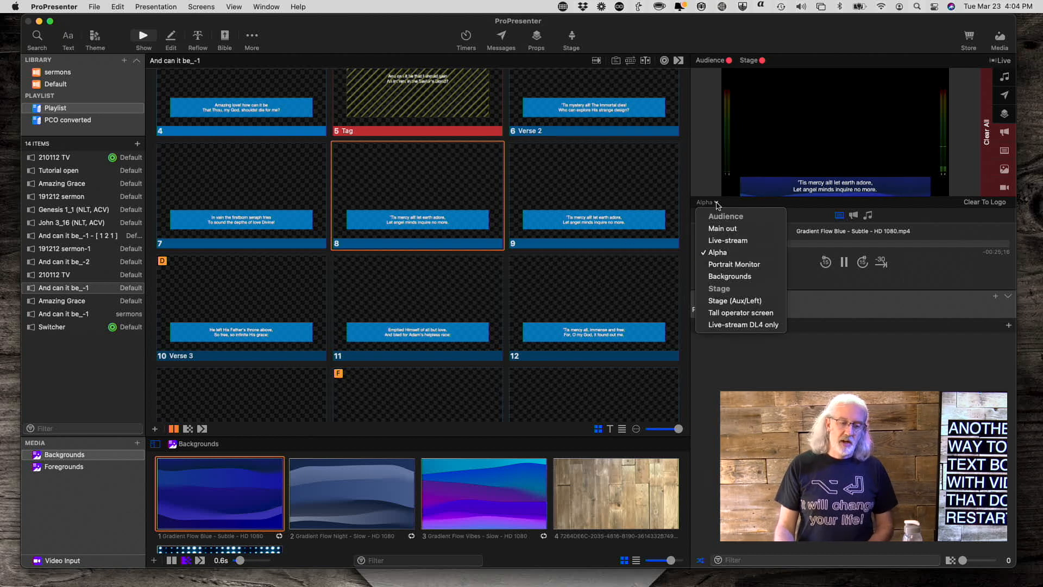
pyautogui.click(713, 229)
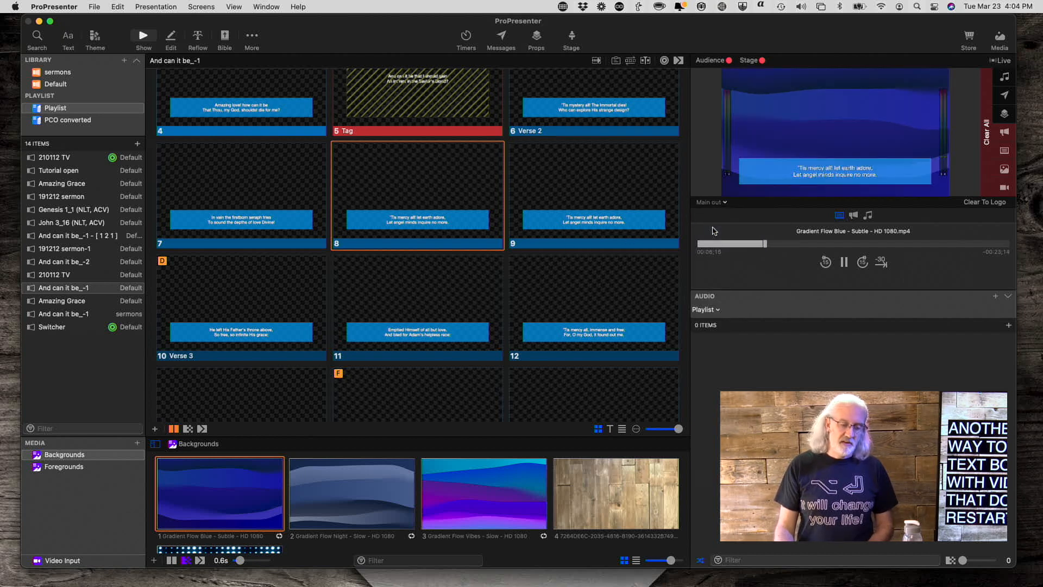
pyautogui.click(350, 486)
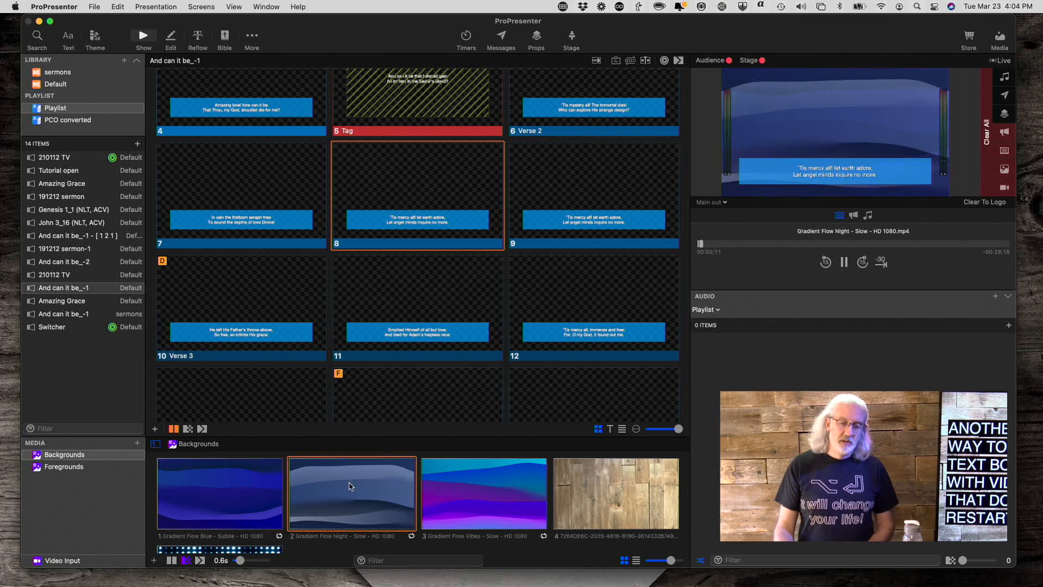
pyautogui.click(507, 496)
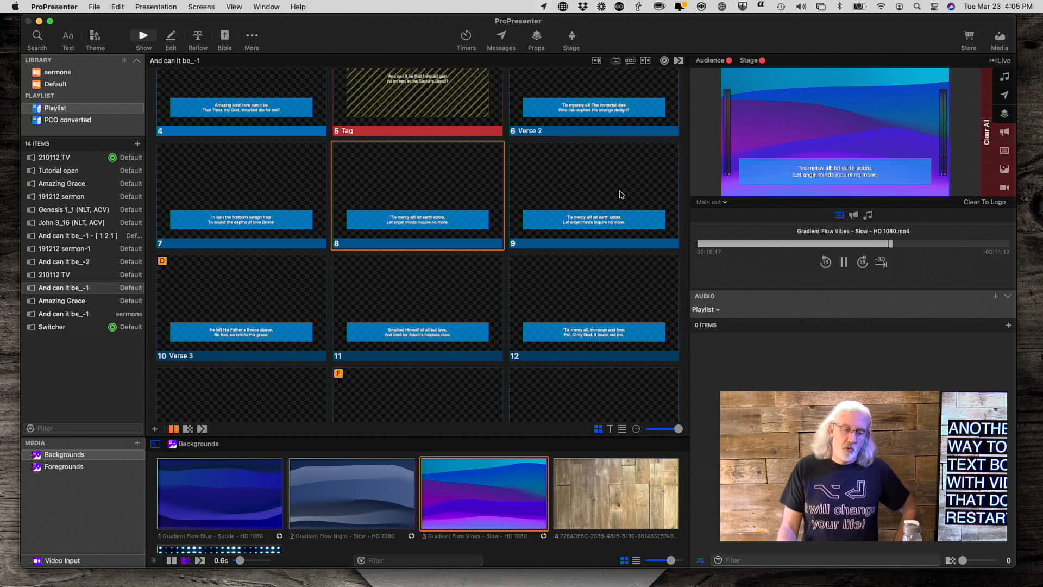
# Preview the Backgrounds screen, return the preview to Main out and show lyric slide 9.
pyautogui.click(725, 203)
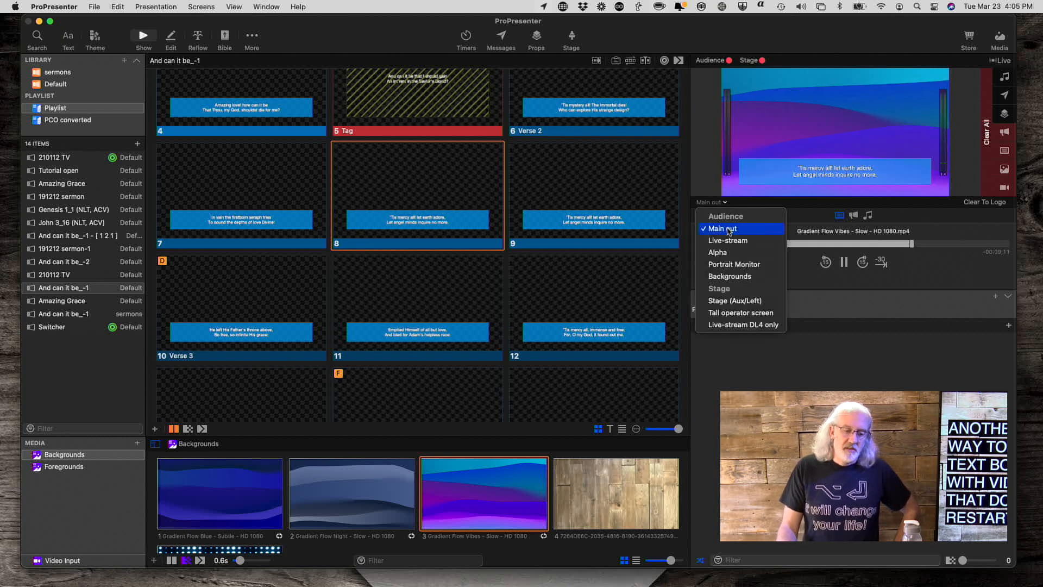
pyautogui.click(730, 276)
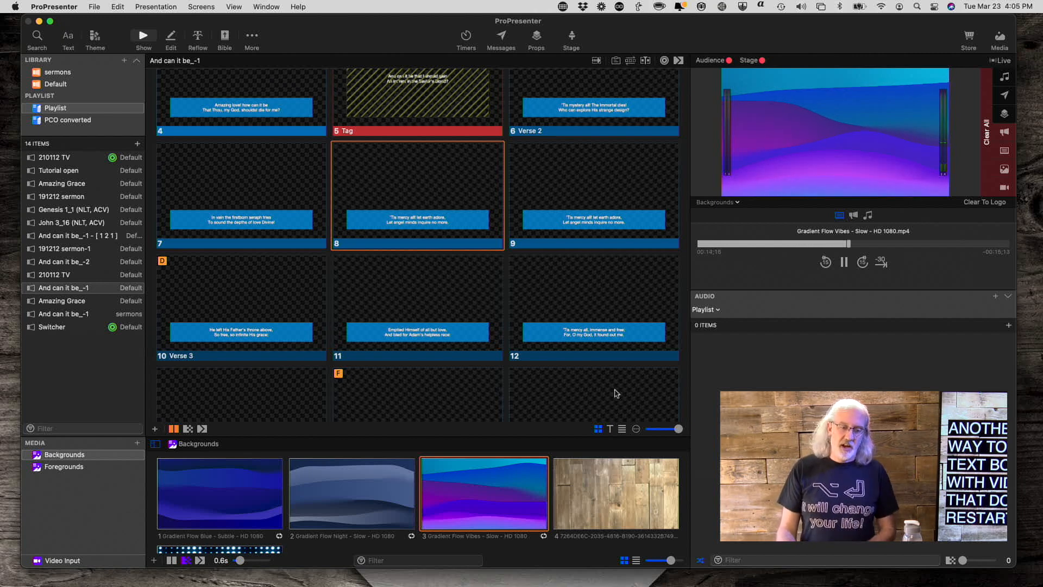
pyautogui.click(737, 203)
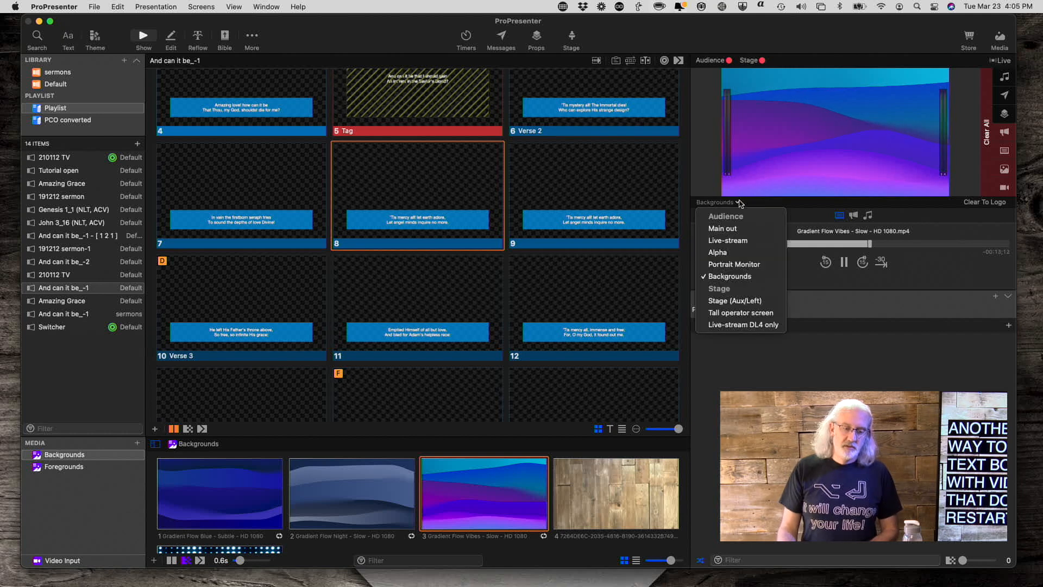
pyautogui.click(723, 228)
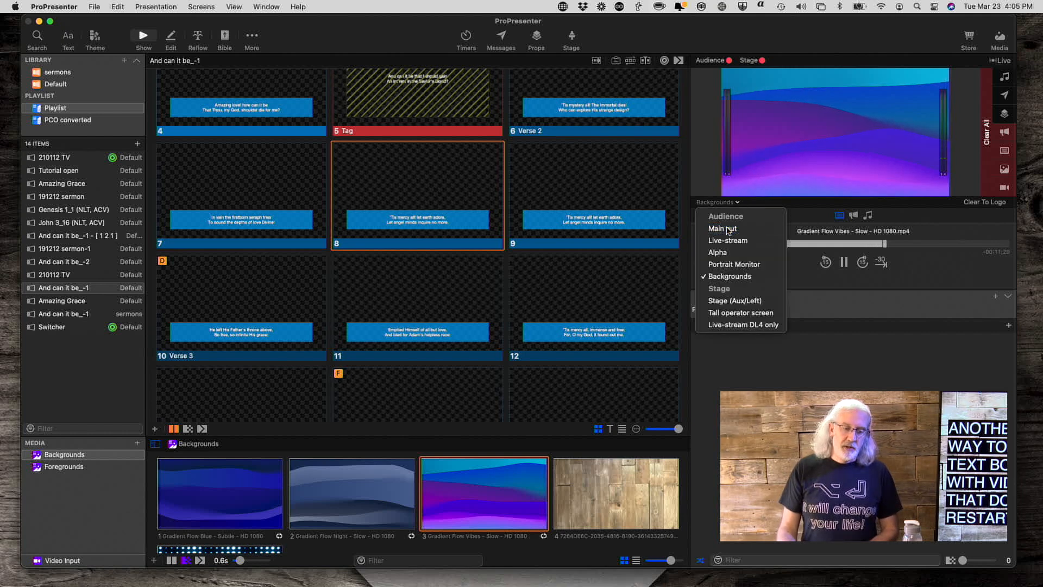
pyautogui.click(574, 195)
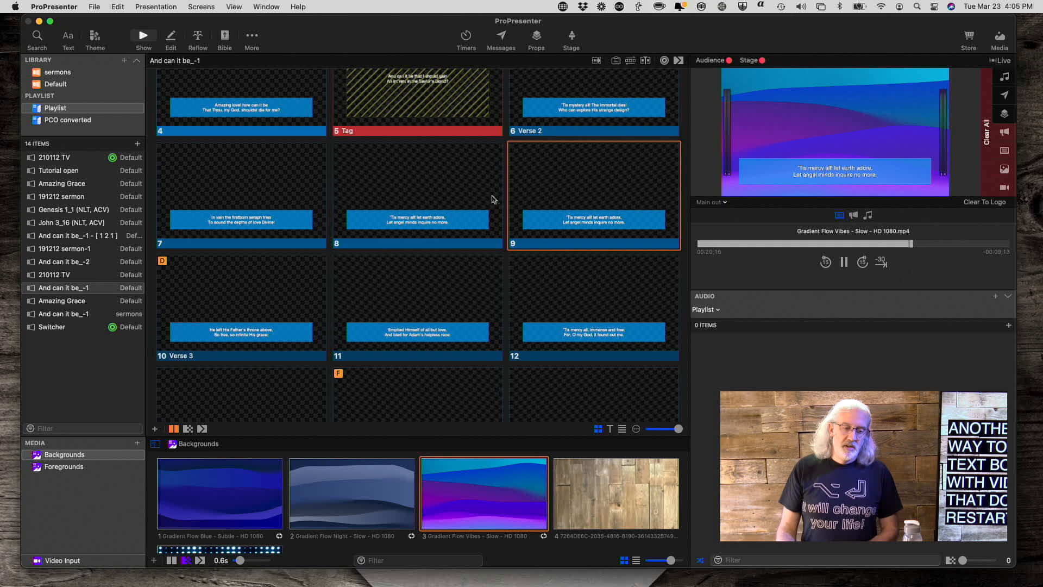